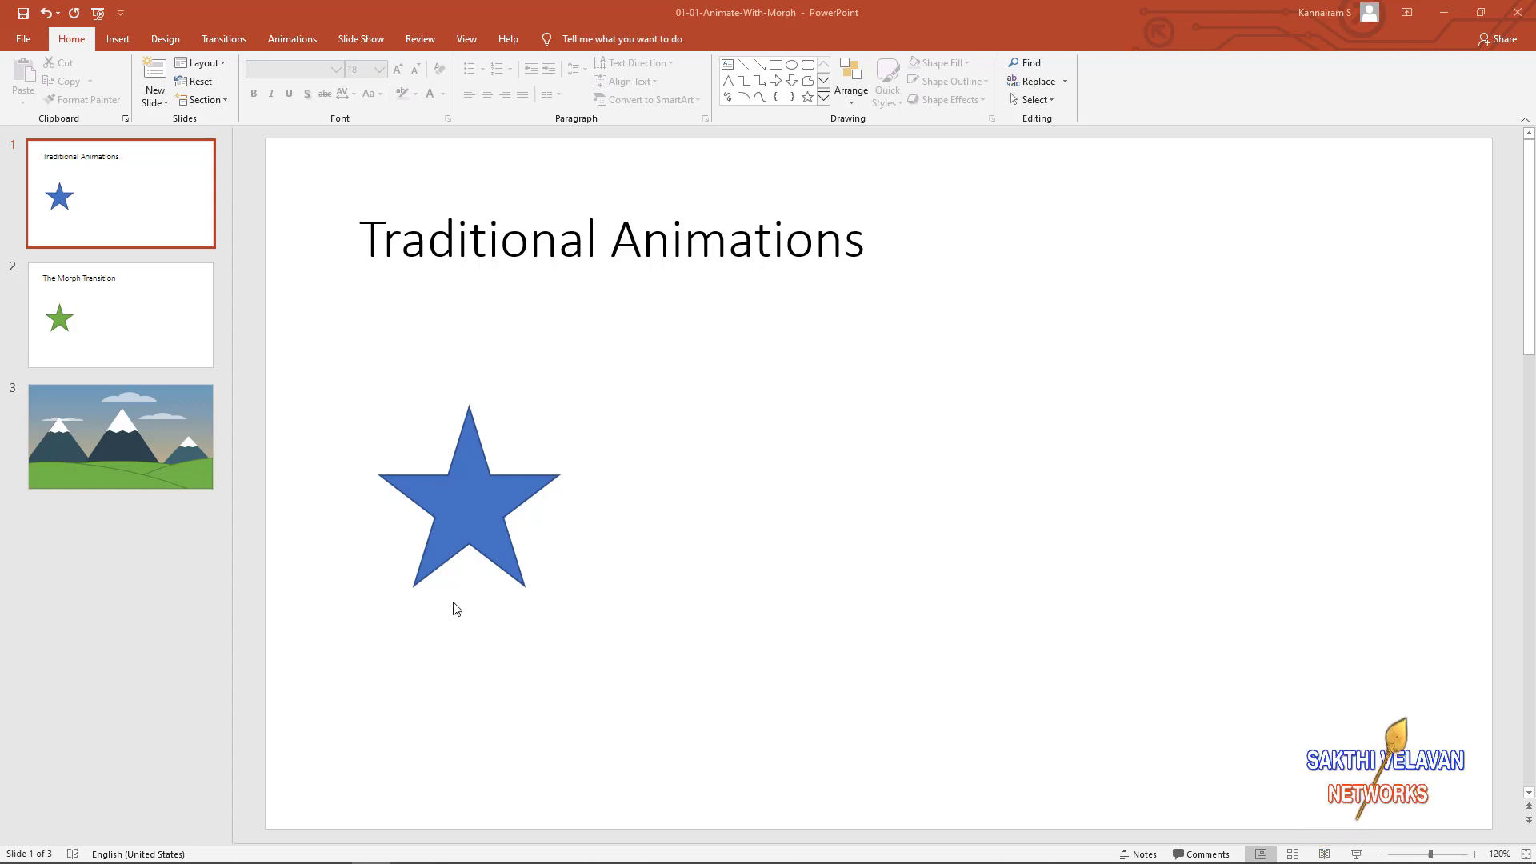
Give the blue star a Lines motion path stretched to the slide's right side, then preview it.
{"action": "left_click", "coordinate": [477, 531]}
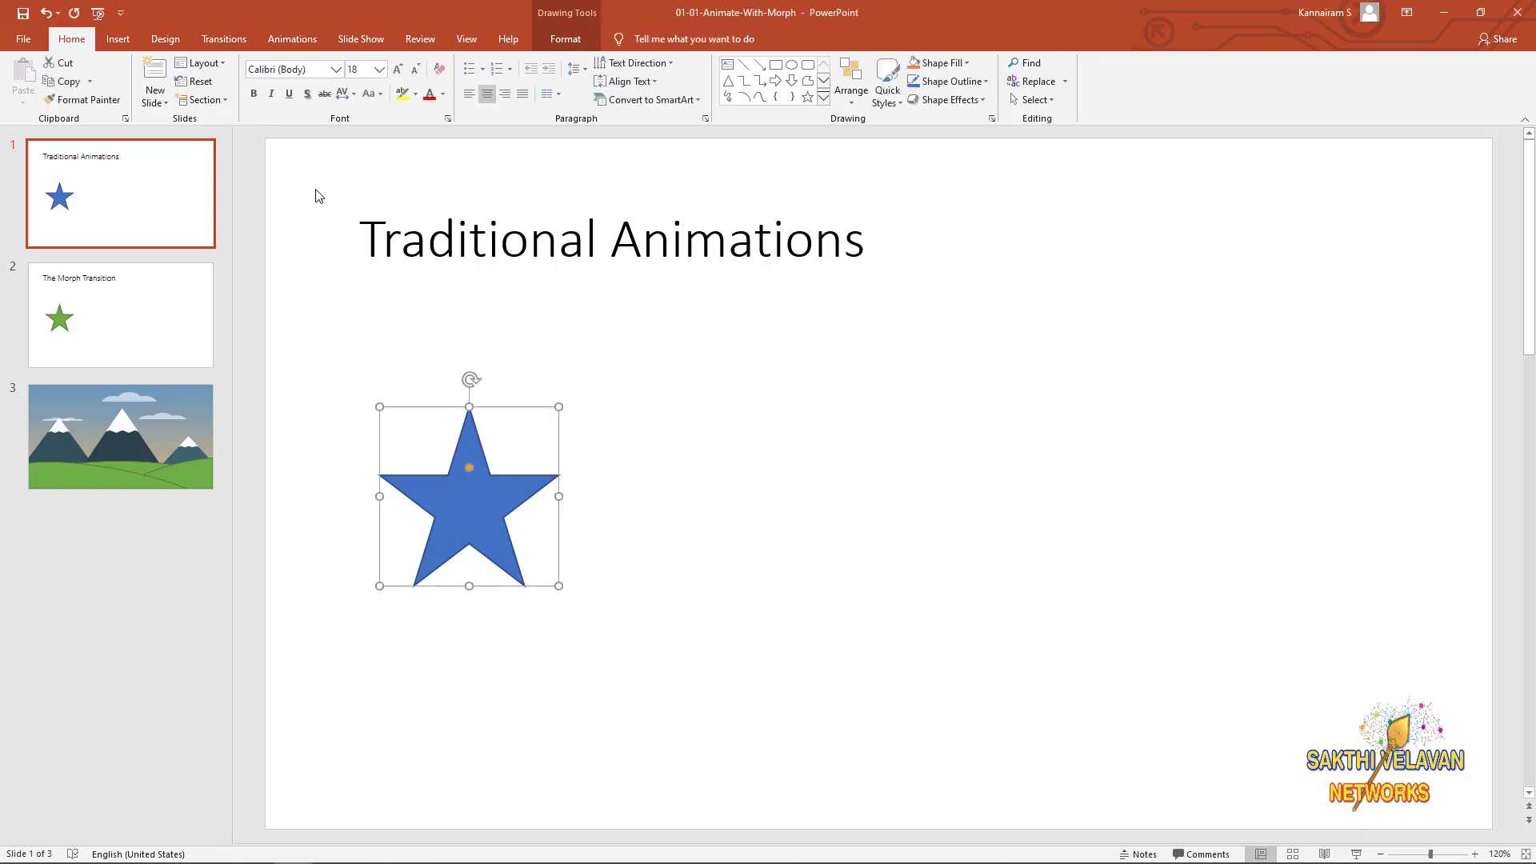
{"action": "left_click", "coordinate": [295, 44]}
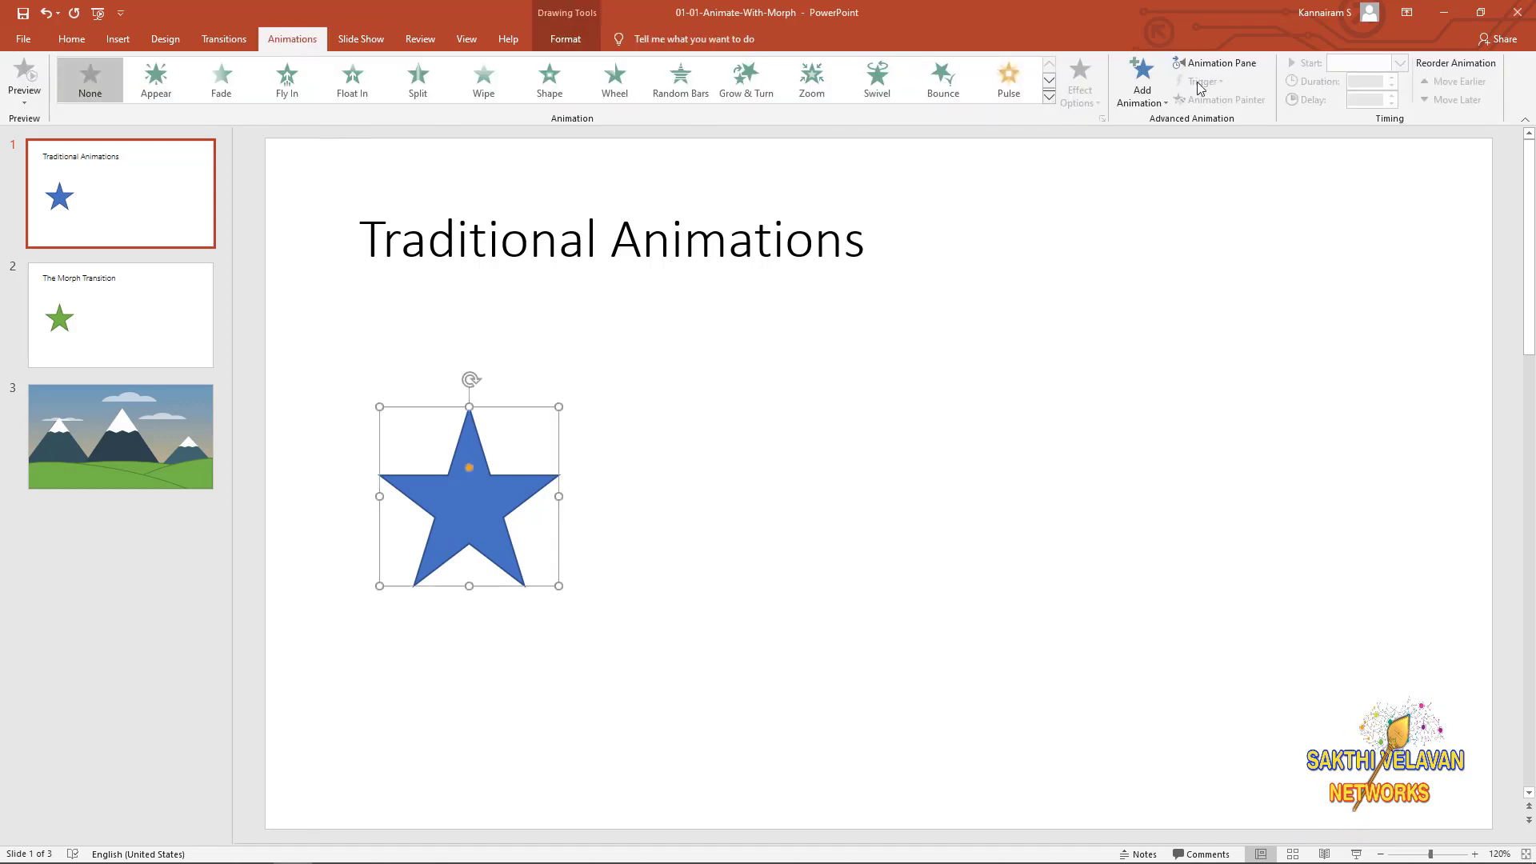
{"action": "left_click", "coordinate": [1150, 94]}
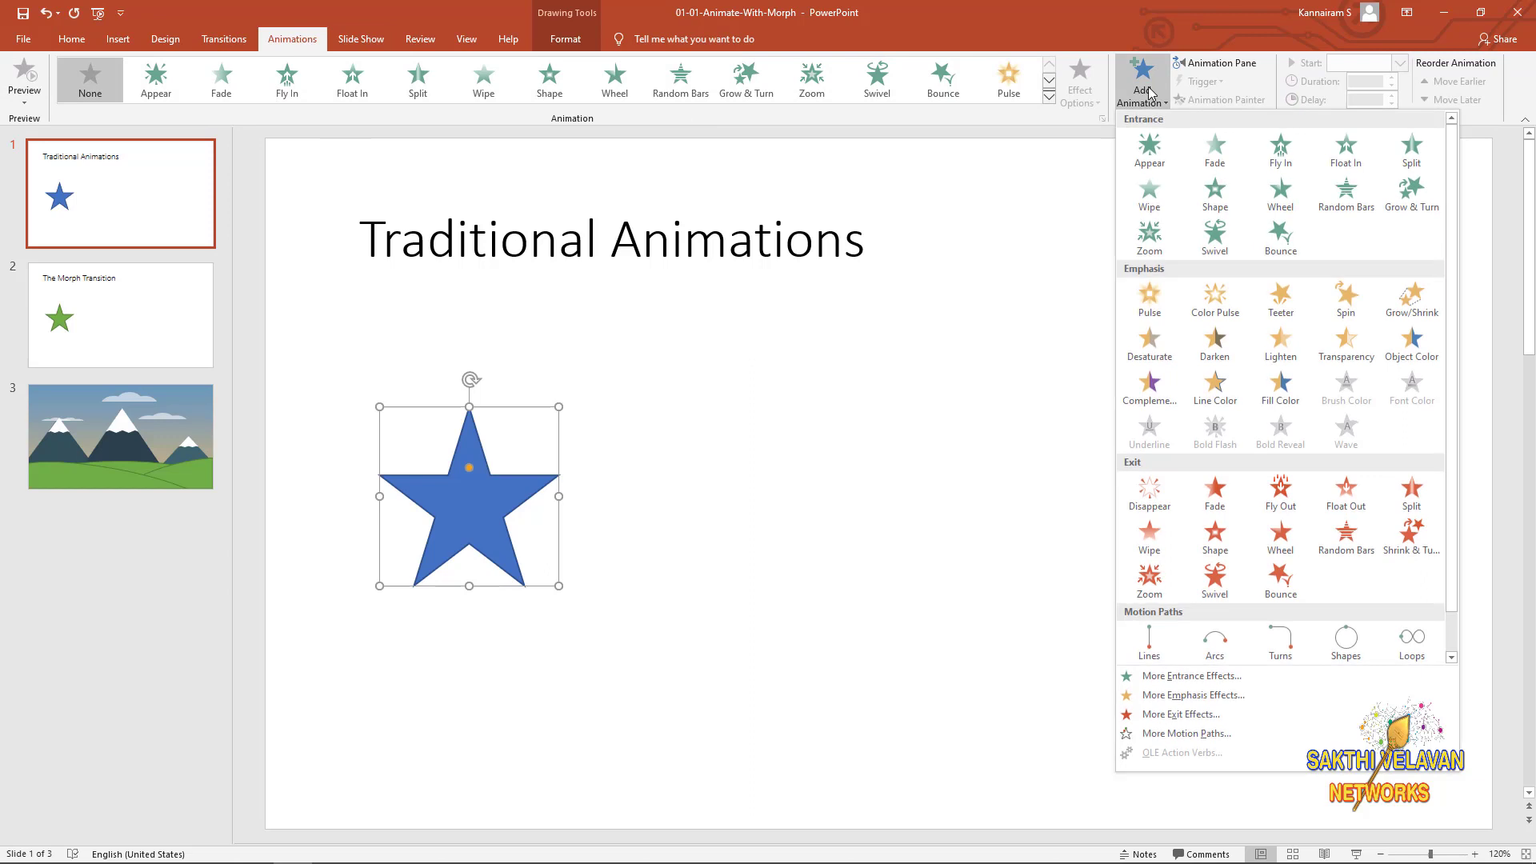
{"action": "left_click", "coordinate": [1149, 645]}
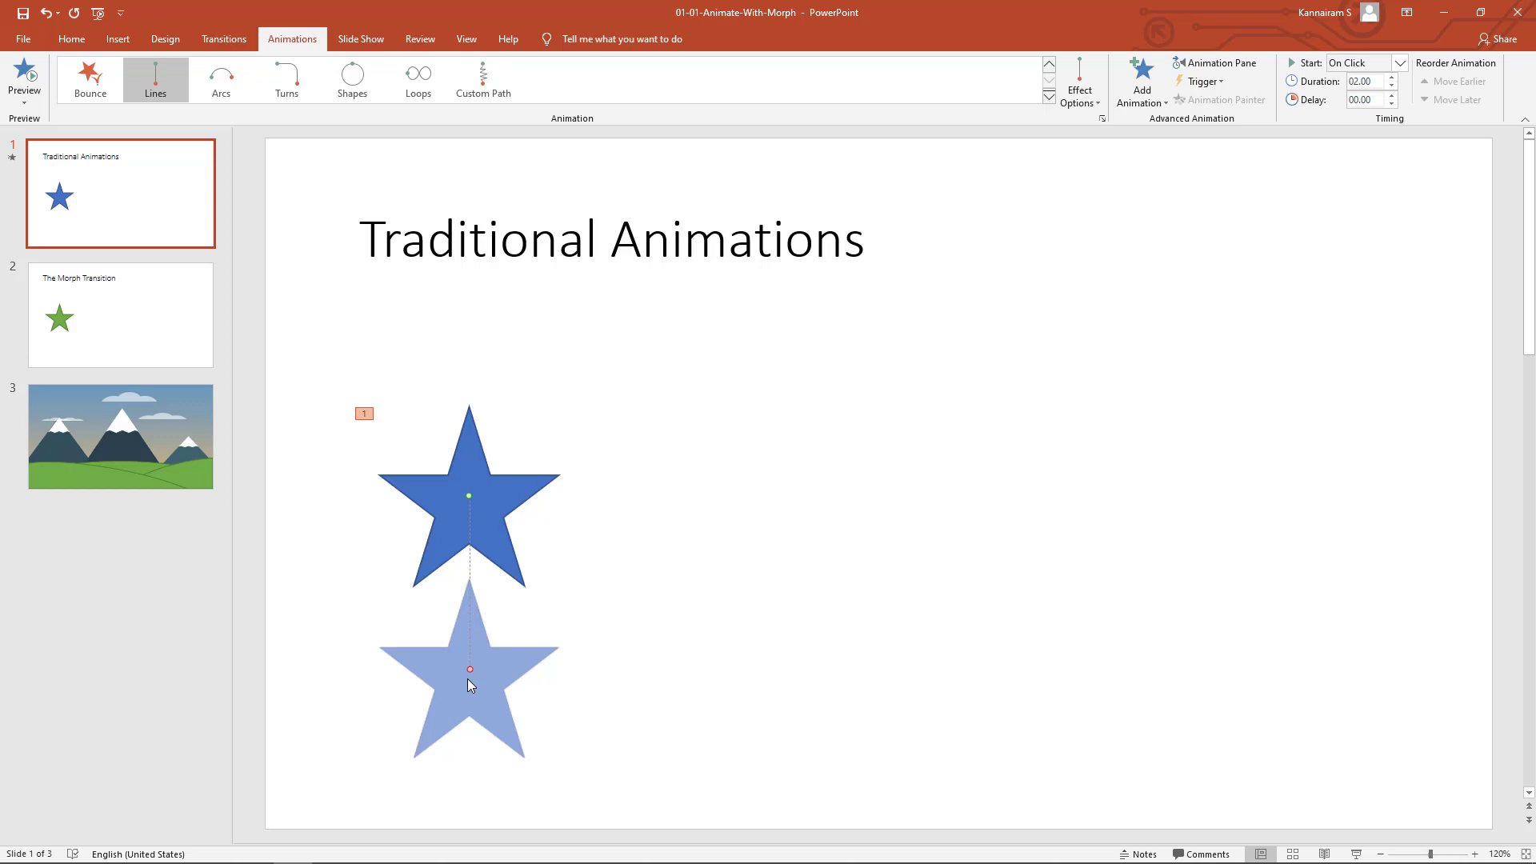
{"action": "left_click_drag", "start_coordinate": [469, 666], "coordinate": [1304, 496]}
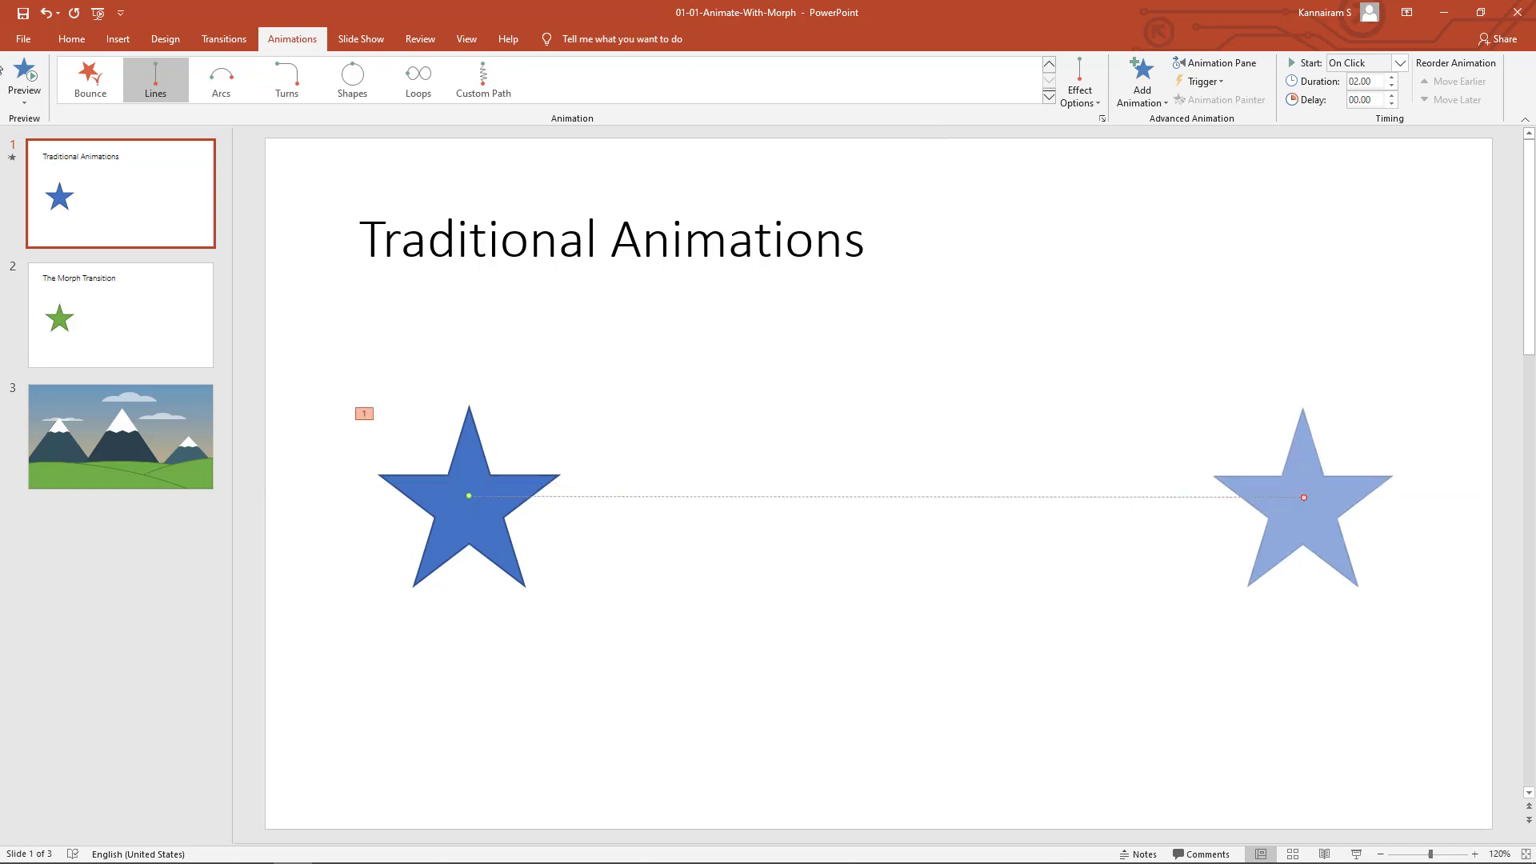
{"action": "left_click", "coordinate": [13, 160]}
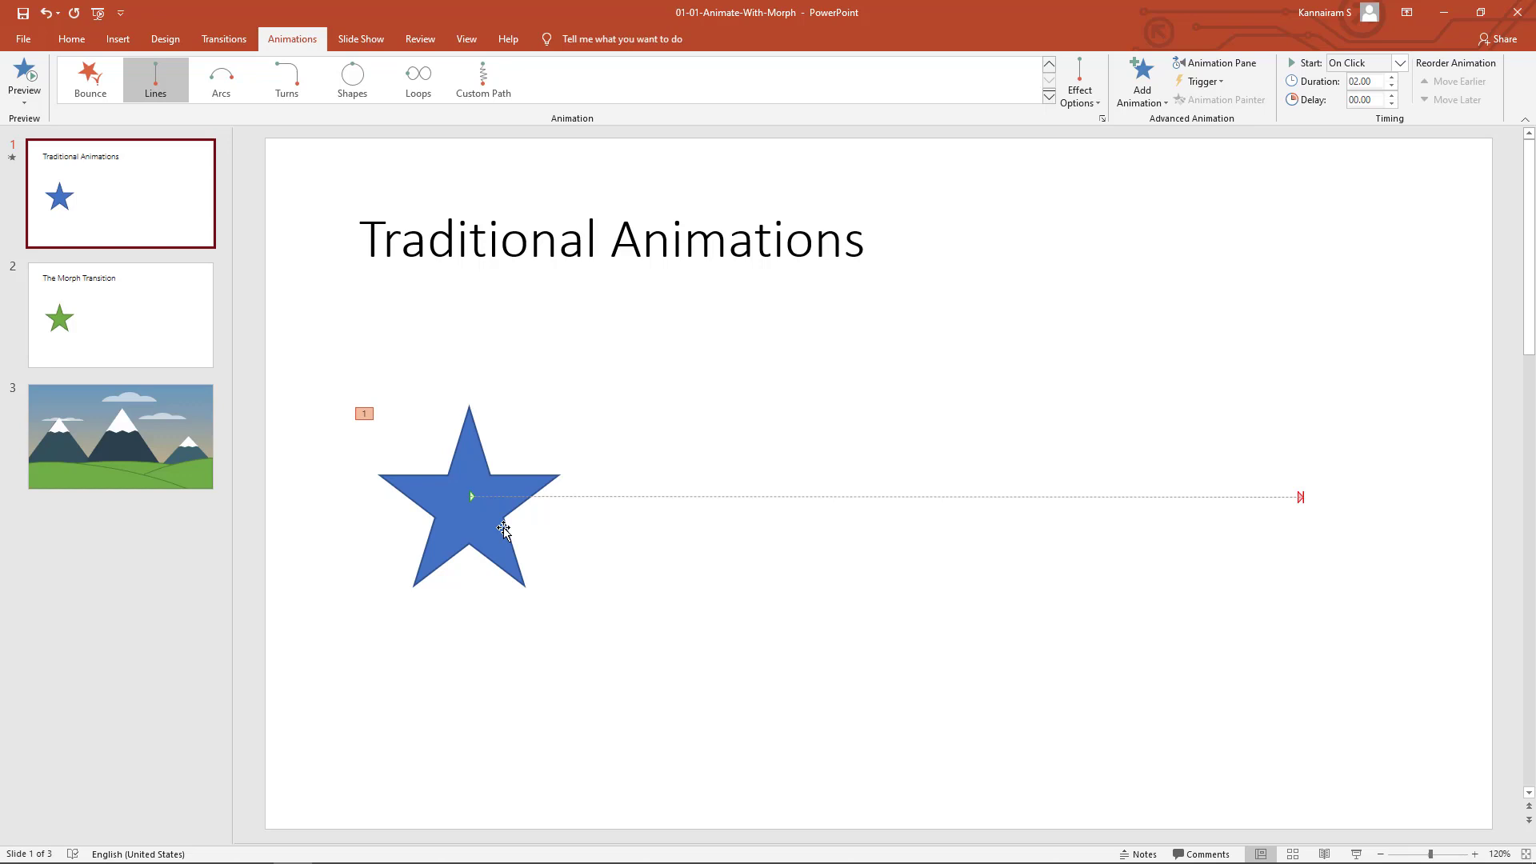
Add a Spin emphasis to the blue star, set it to start With Previous, and preview.
{"action": "left_click", "coordinate": [489, 543]}
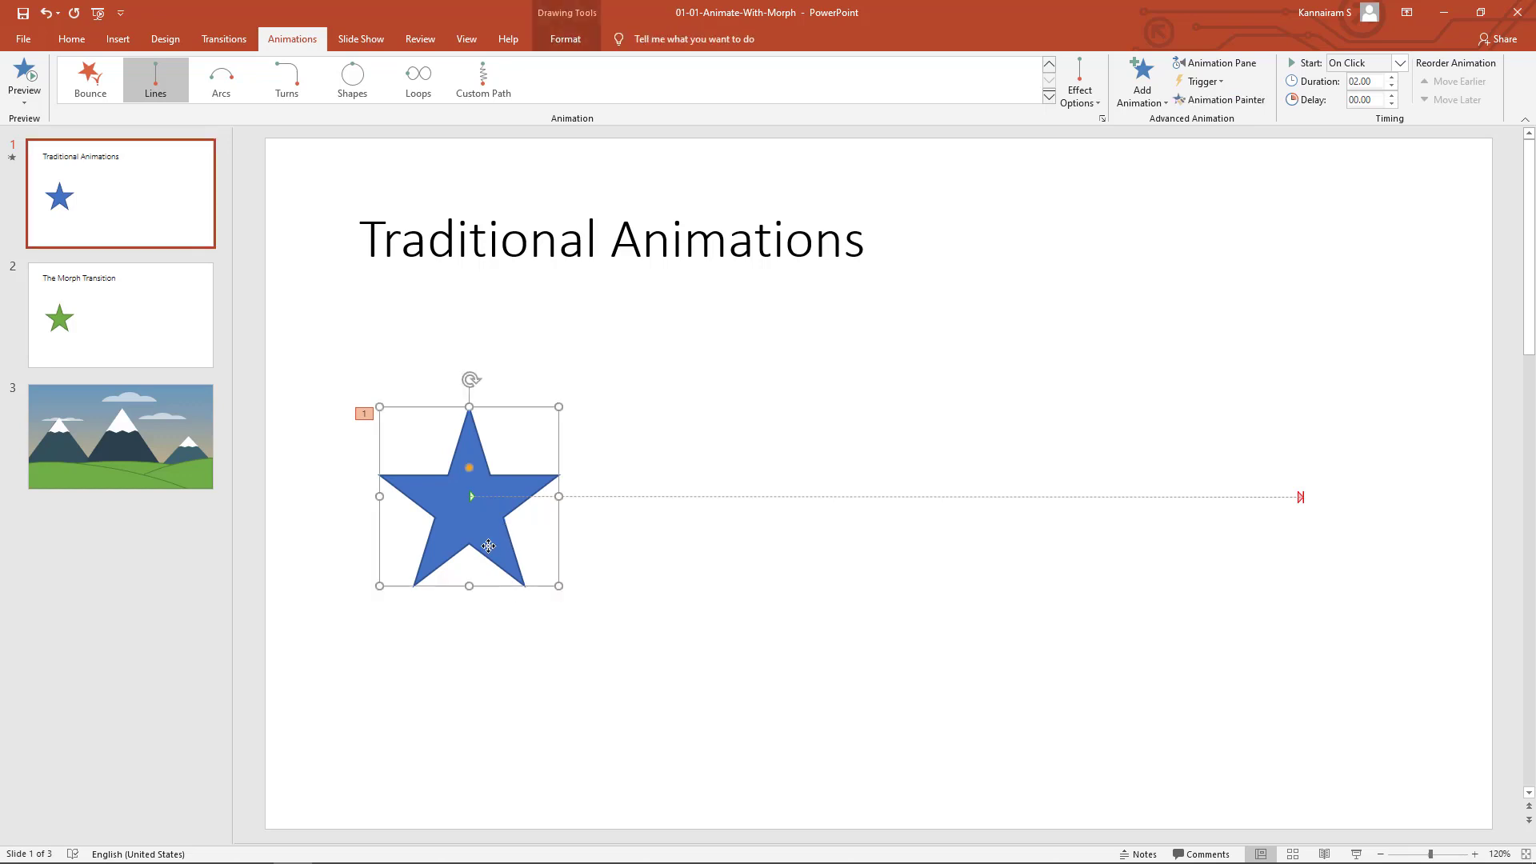
{"action": "left_click", "coordinate": [1141, 82]}
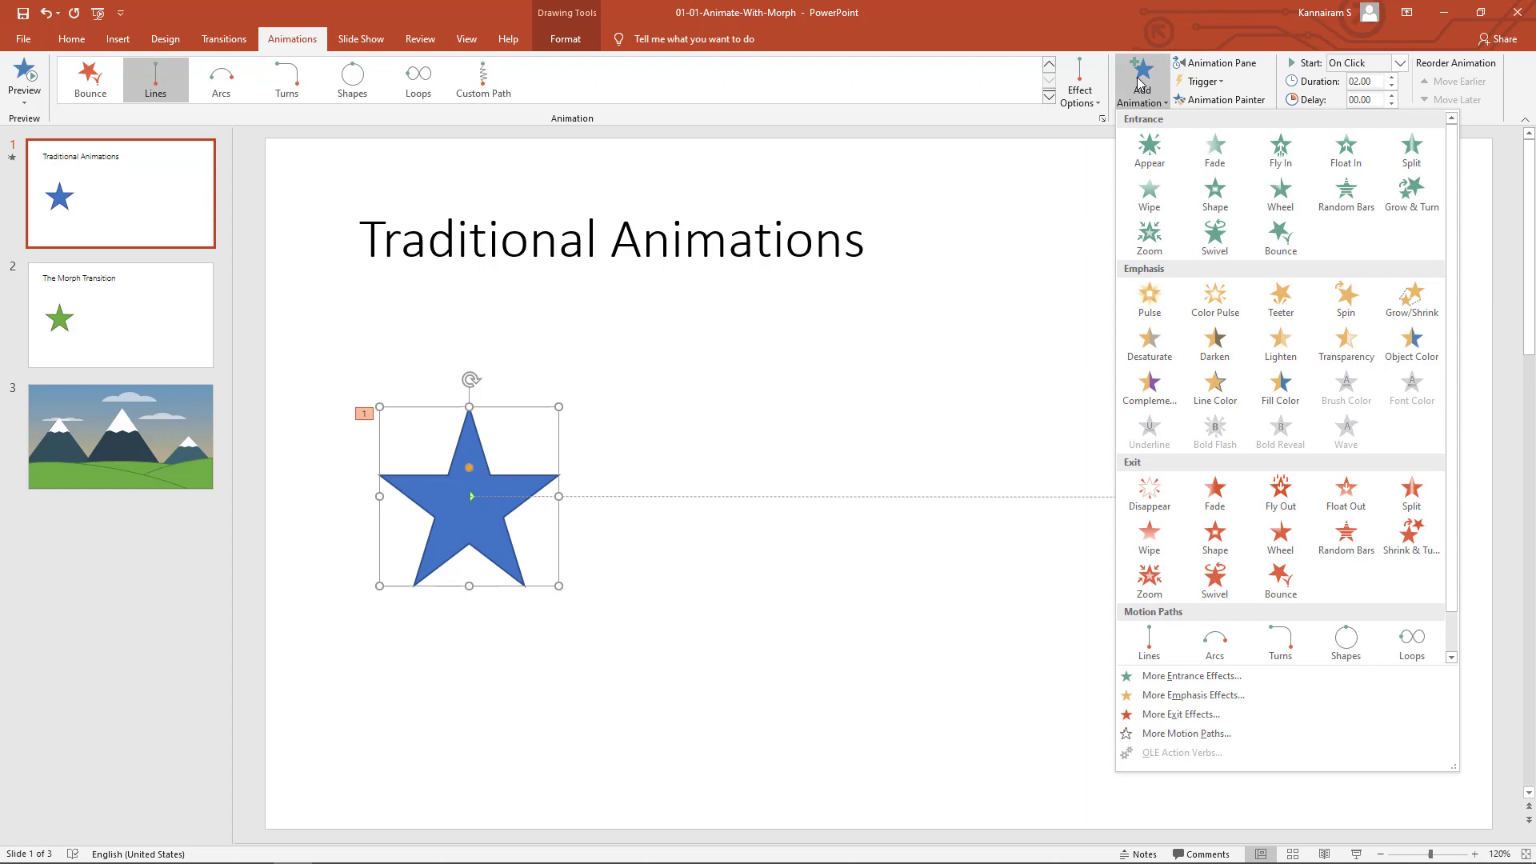
{"action": "left_click", "coordinate": [1338, 308]}
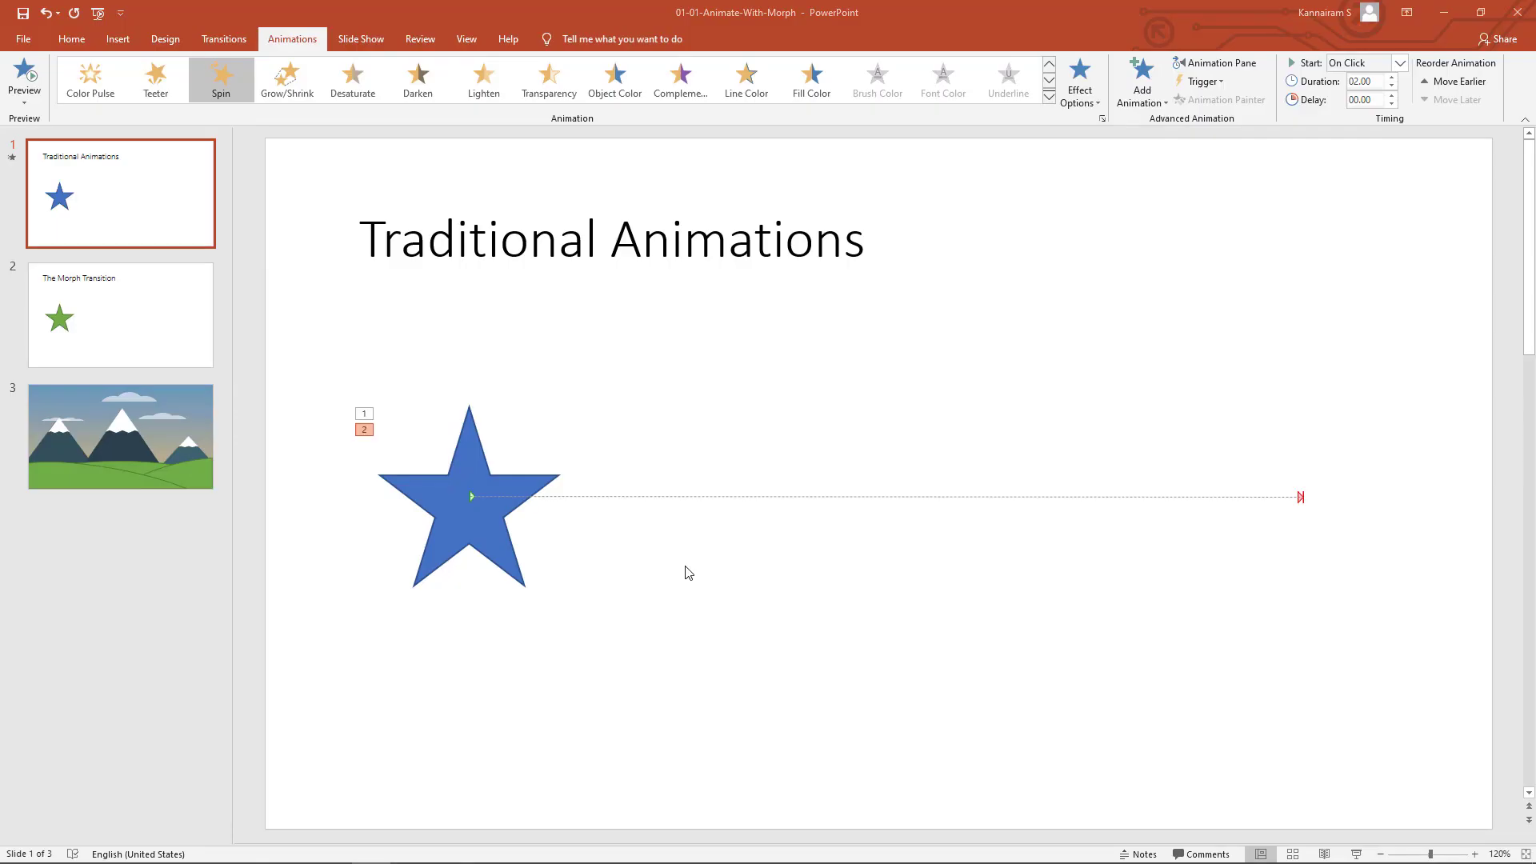
{"action": "left_click", "coordinate": [1400, 64]}
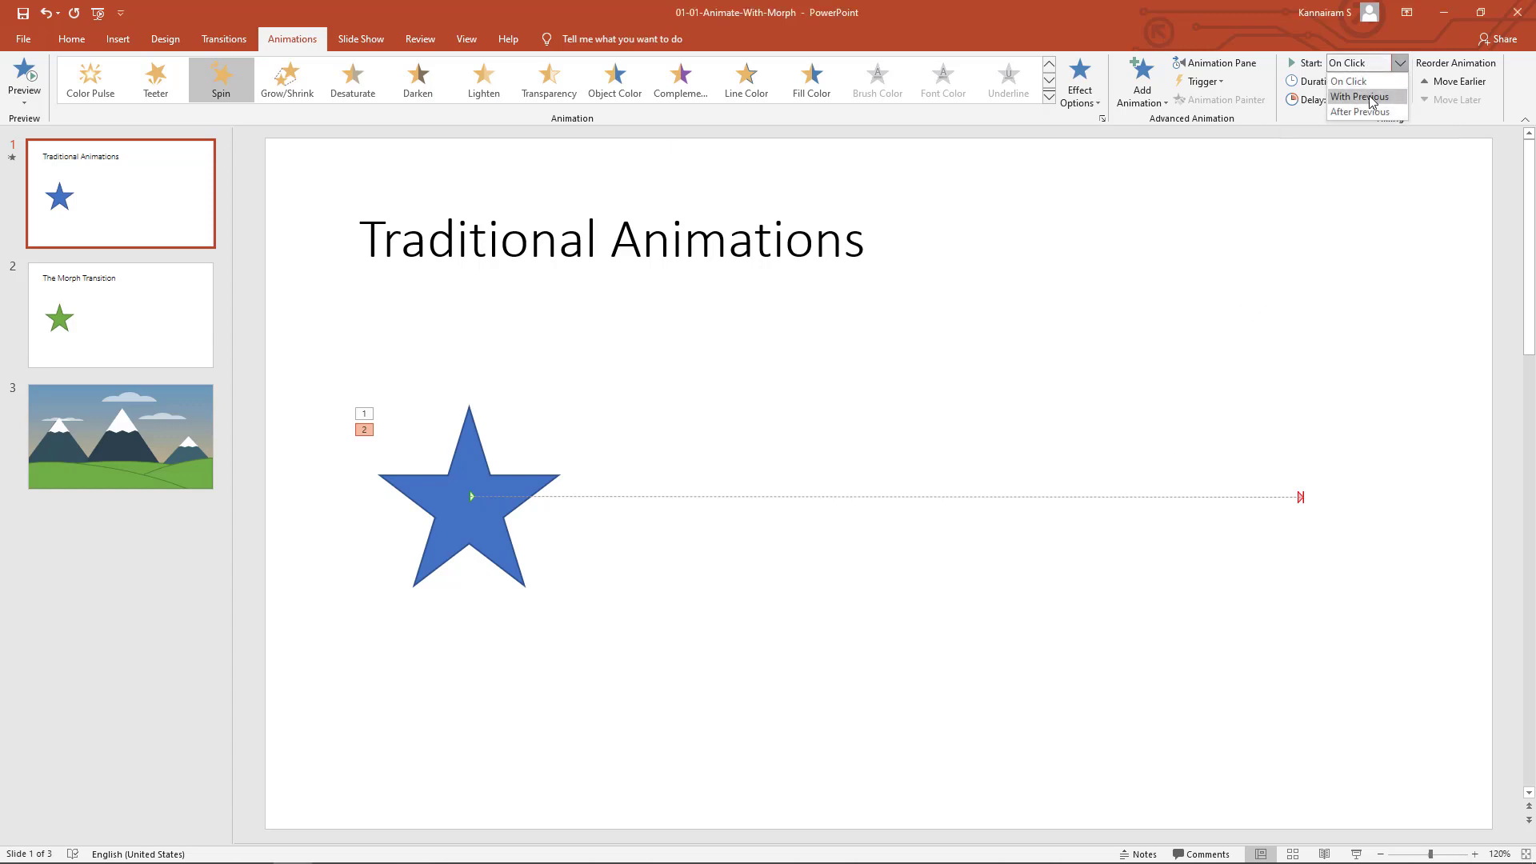
{"action": "left_click", "coordinate": [1357, 97]}
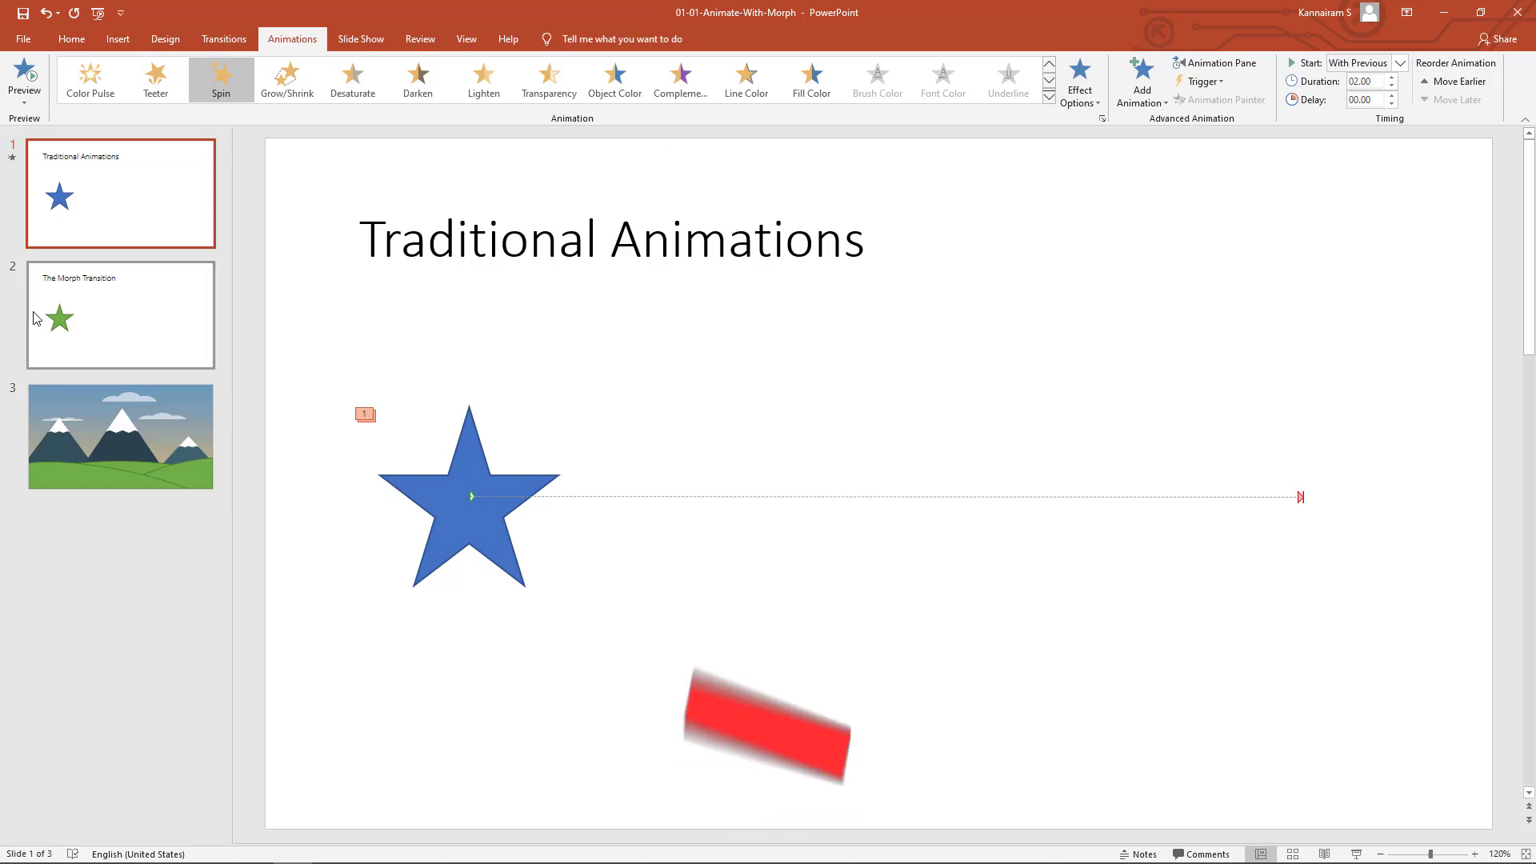
{"action": "left_click", "coordinate": [12, 160]}
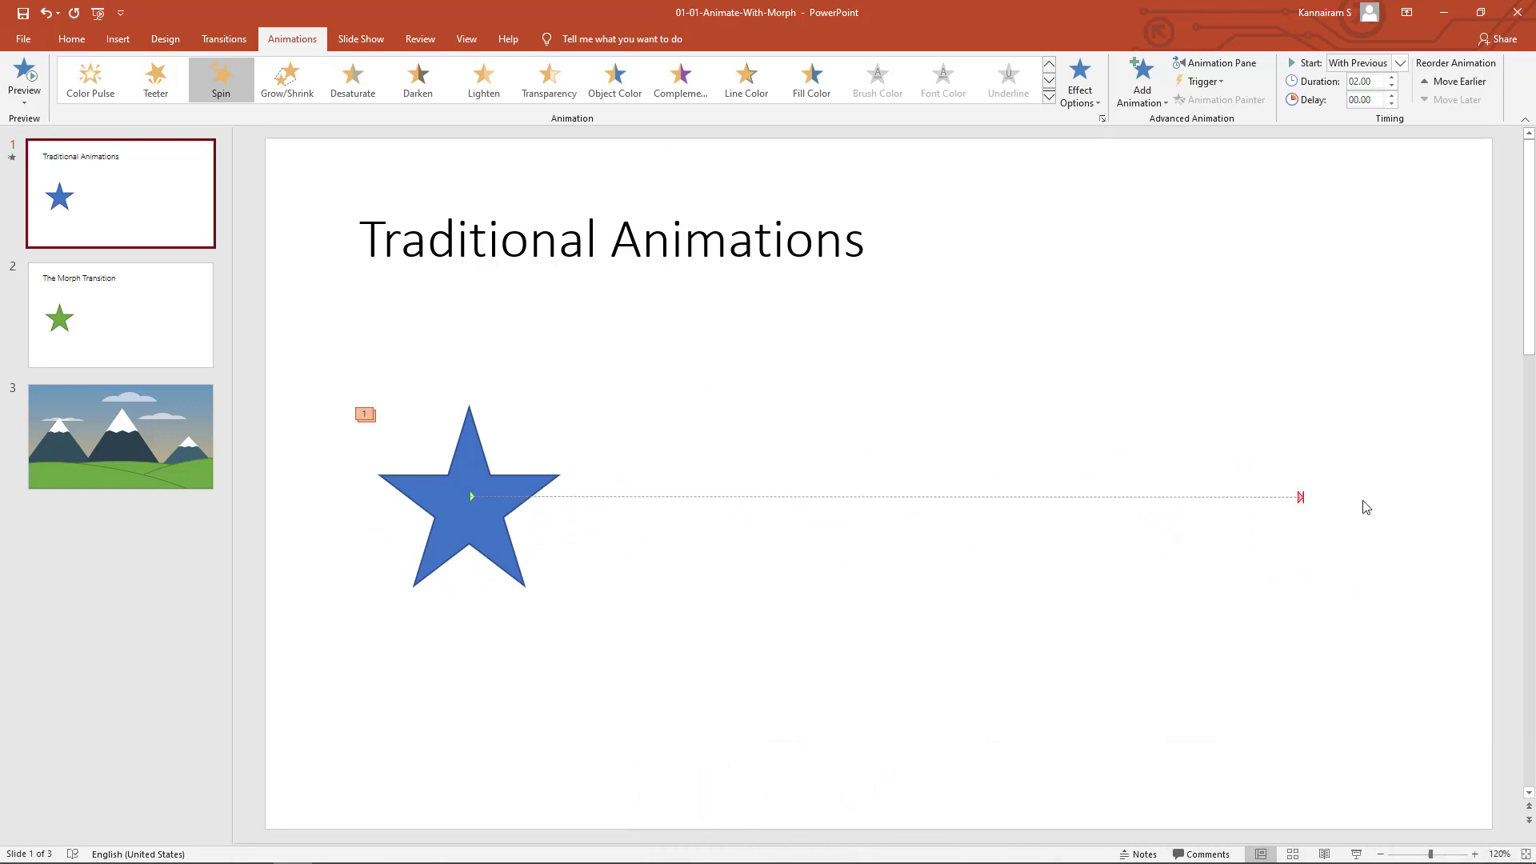
In the Animation Pane, undo the With Previous change so Spin starts on its own click.
{"action": "left_click", "coordinate": [1221, 63]}
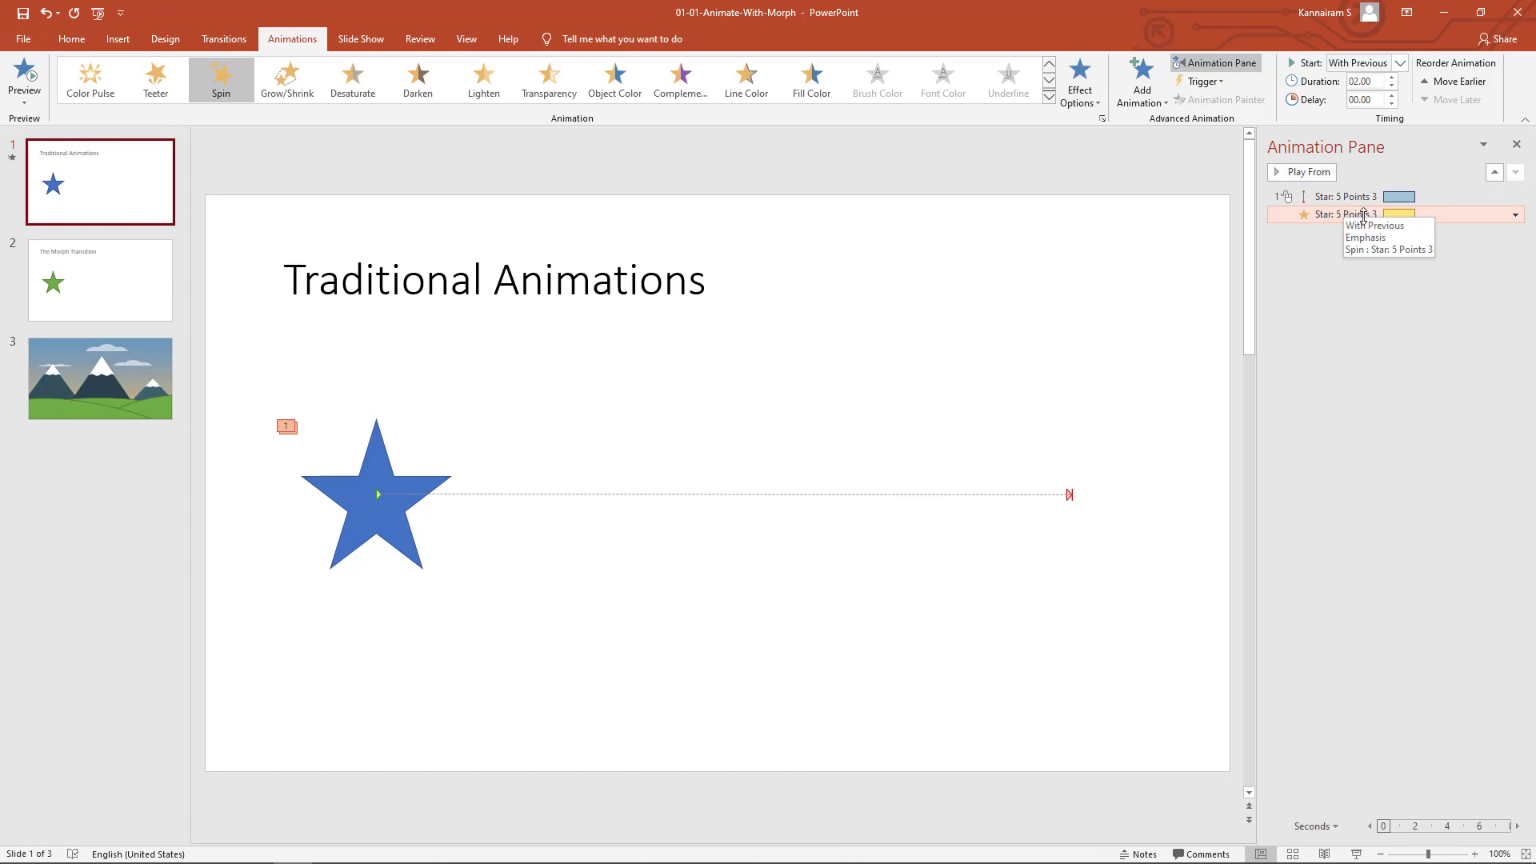
{"action": "key", "text": "ctrl+z"}
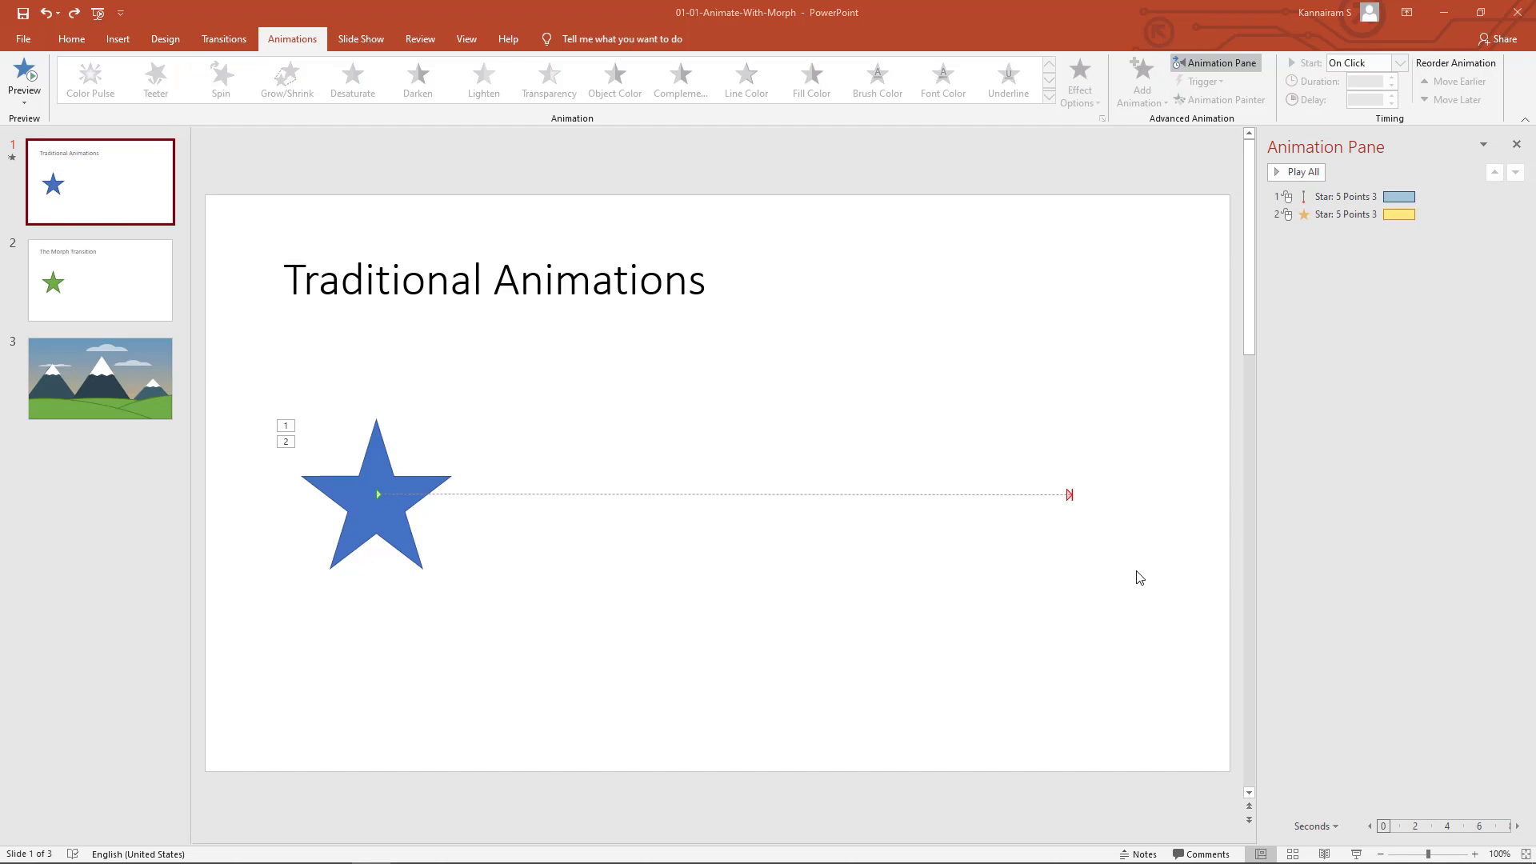
{"action": "left_click", "coordinate": [1517, 146]}
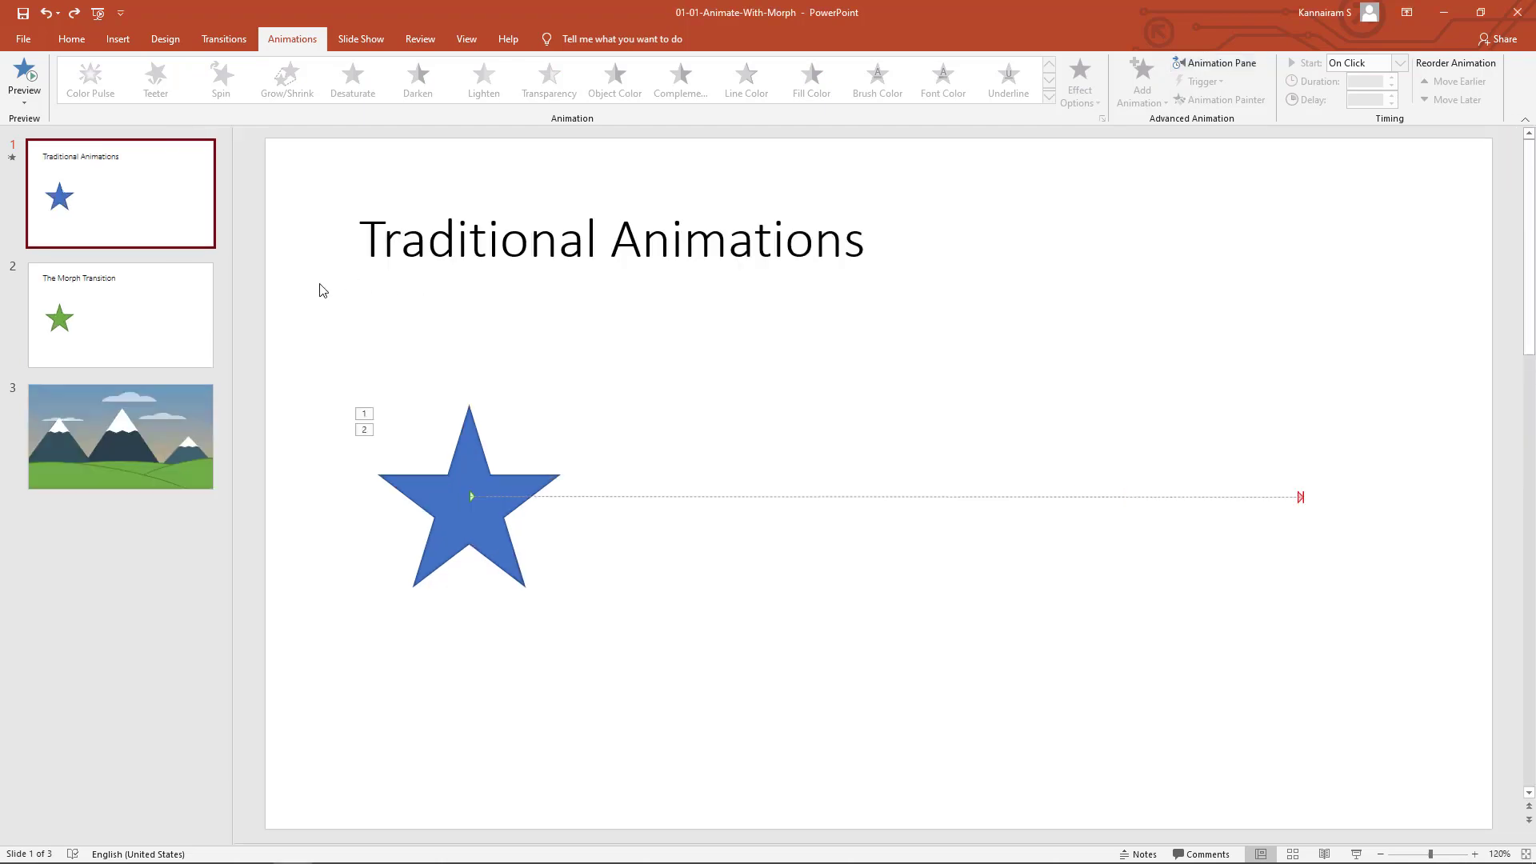
Duplicate slide 2, 'The Morph Transition', to create slide 3.
{"action": "left_click", "coordinate": [159, 321]}
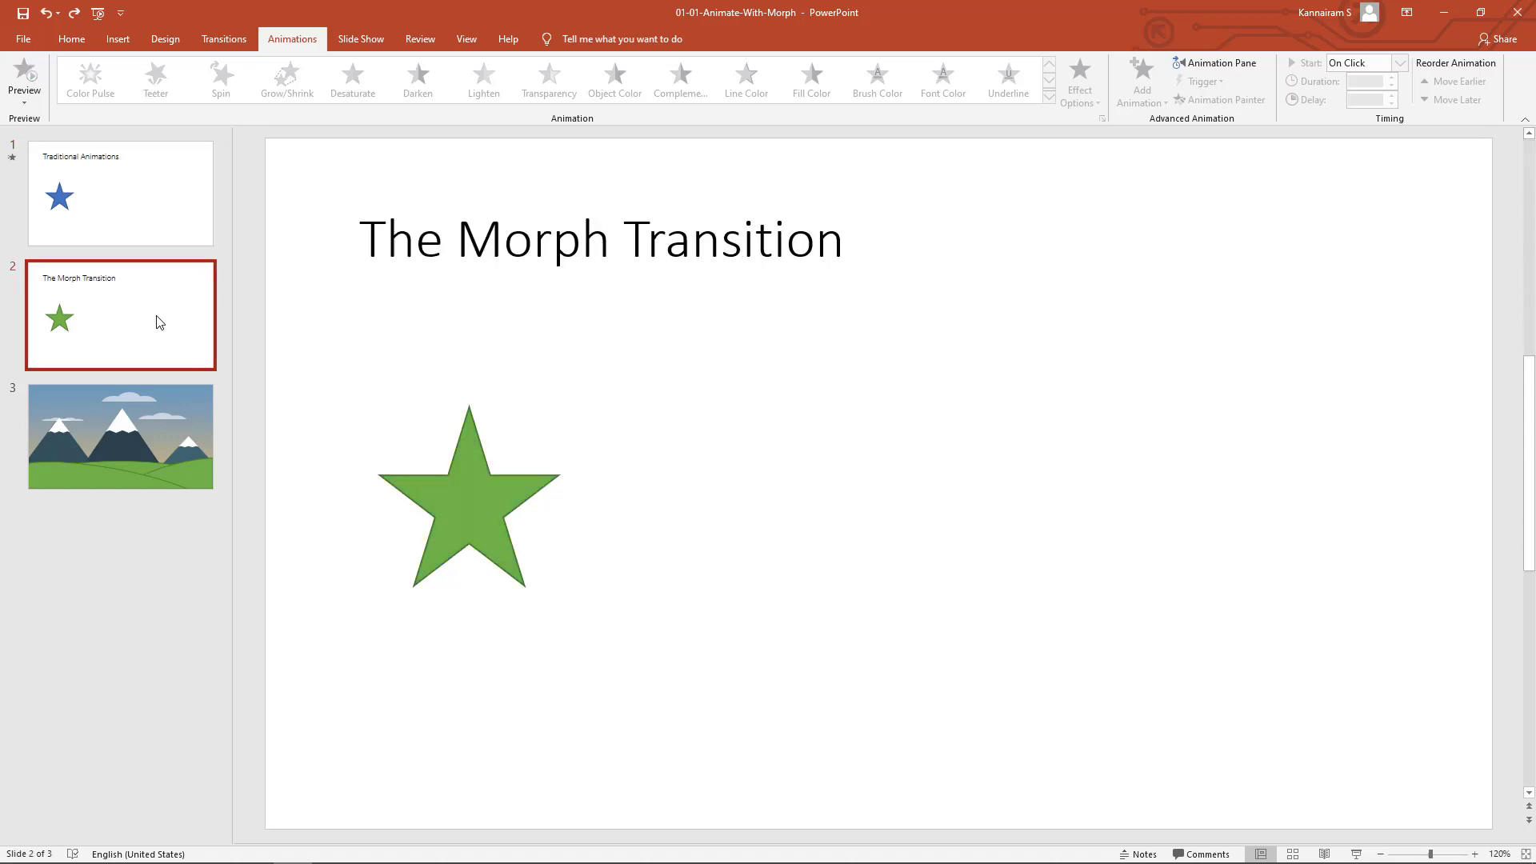
{"action": "left_click", "coordinate": [458, 511]}
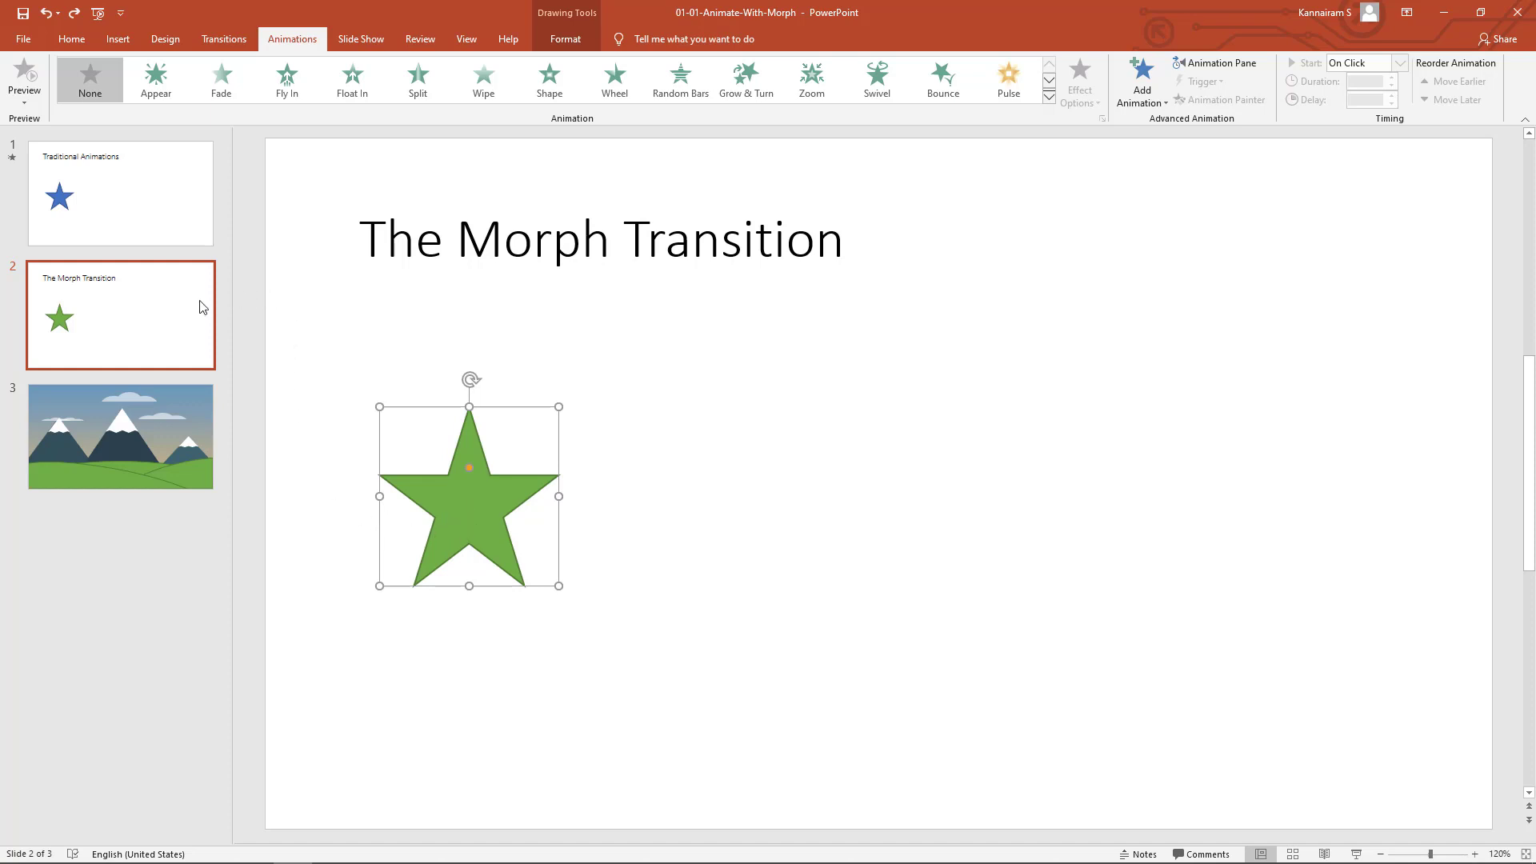
{"action": "right_click", "coordinate": [132, 311]}
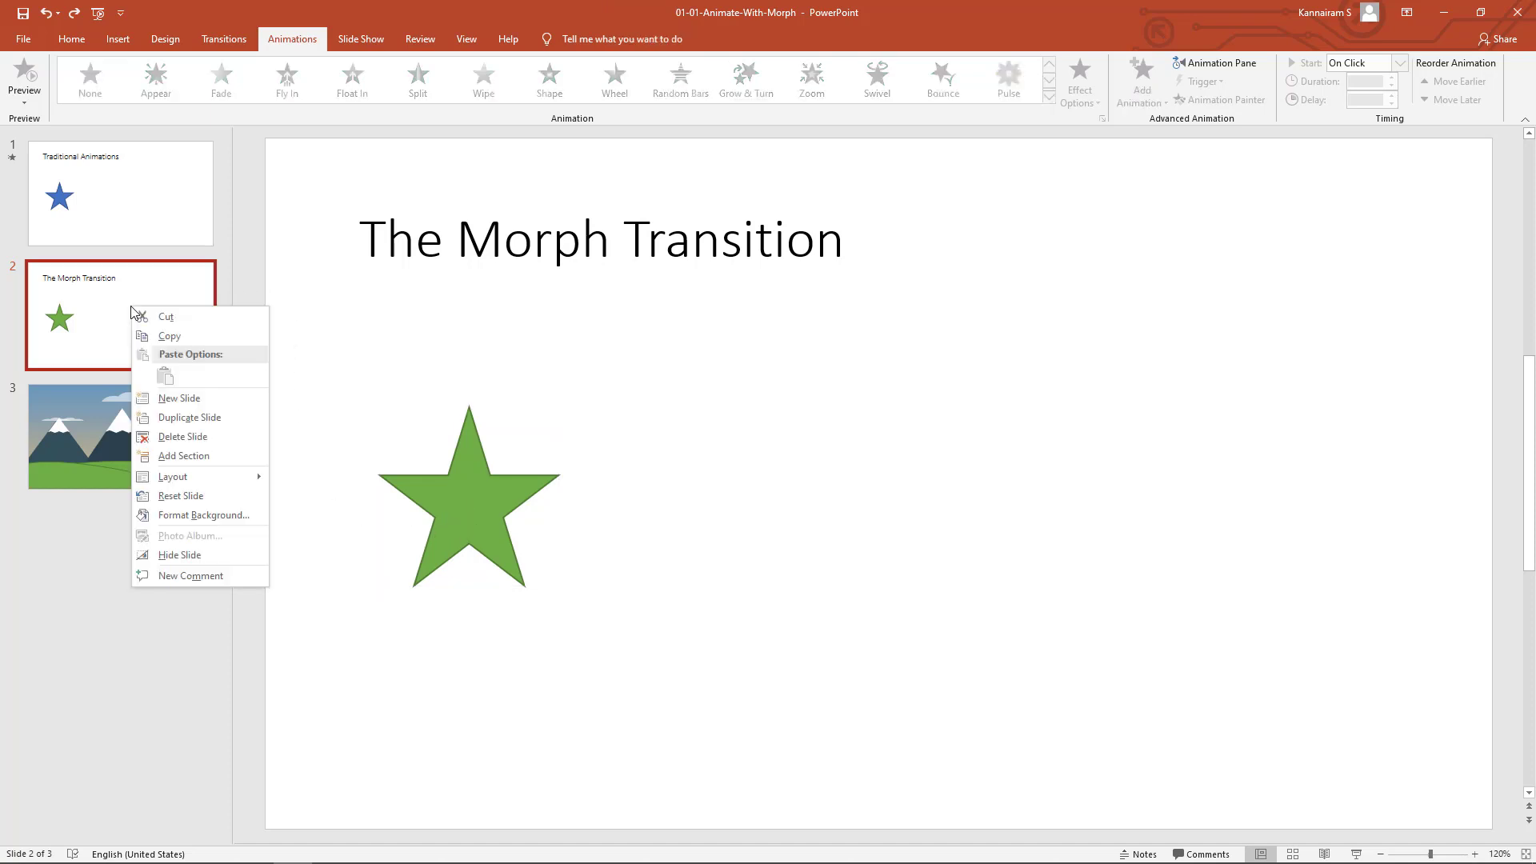
{"action": "left_click", "coordinate": [184, 417]}
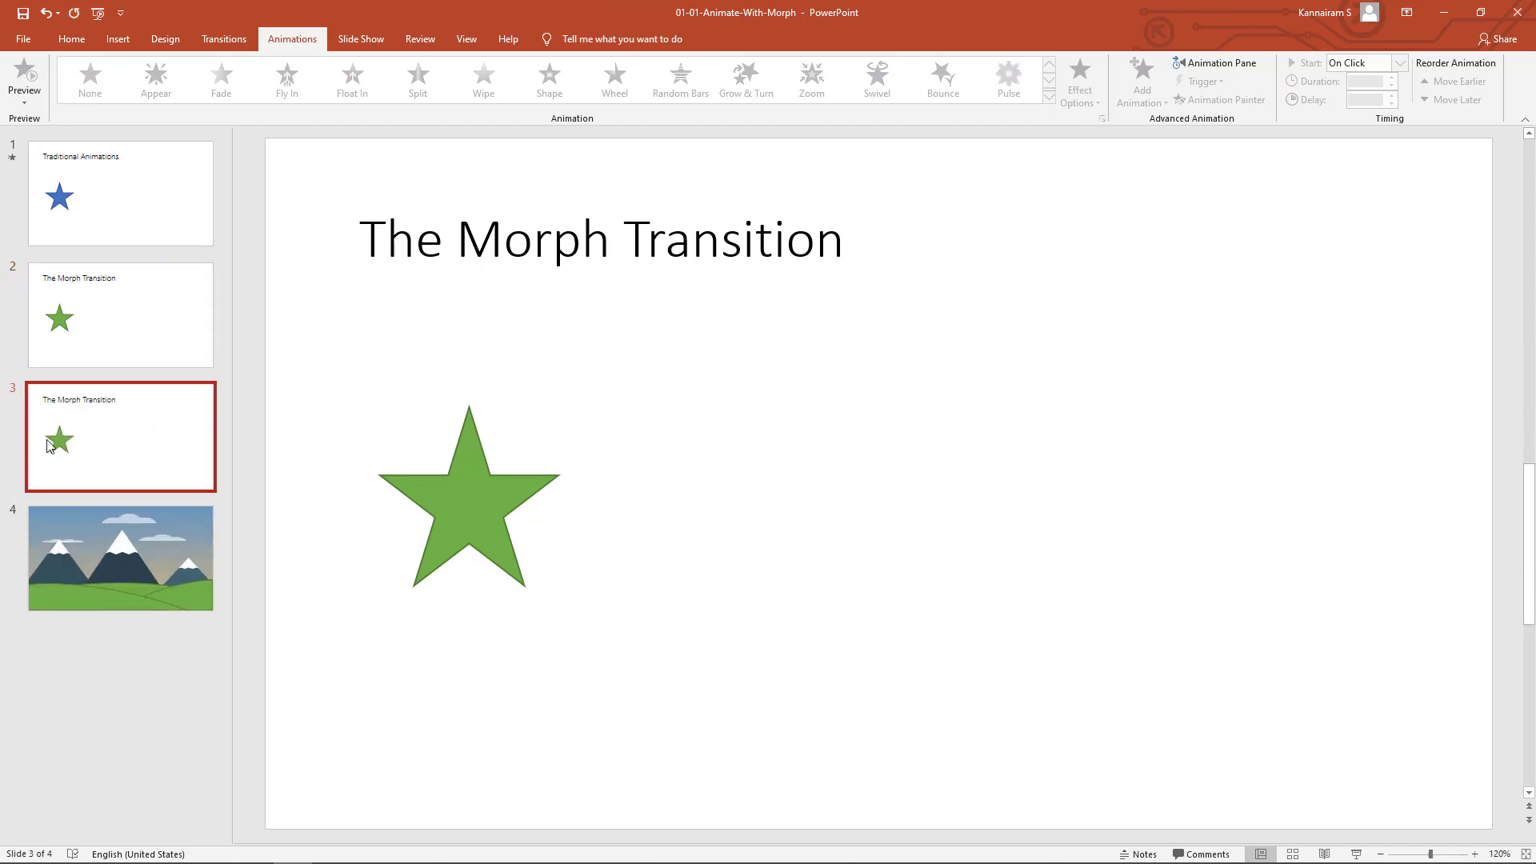
On slide 3, move the green star to the right side and rotate it clockwise.
{"action": "left_click", "coordinate": [468, 506]}
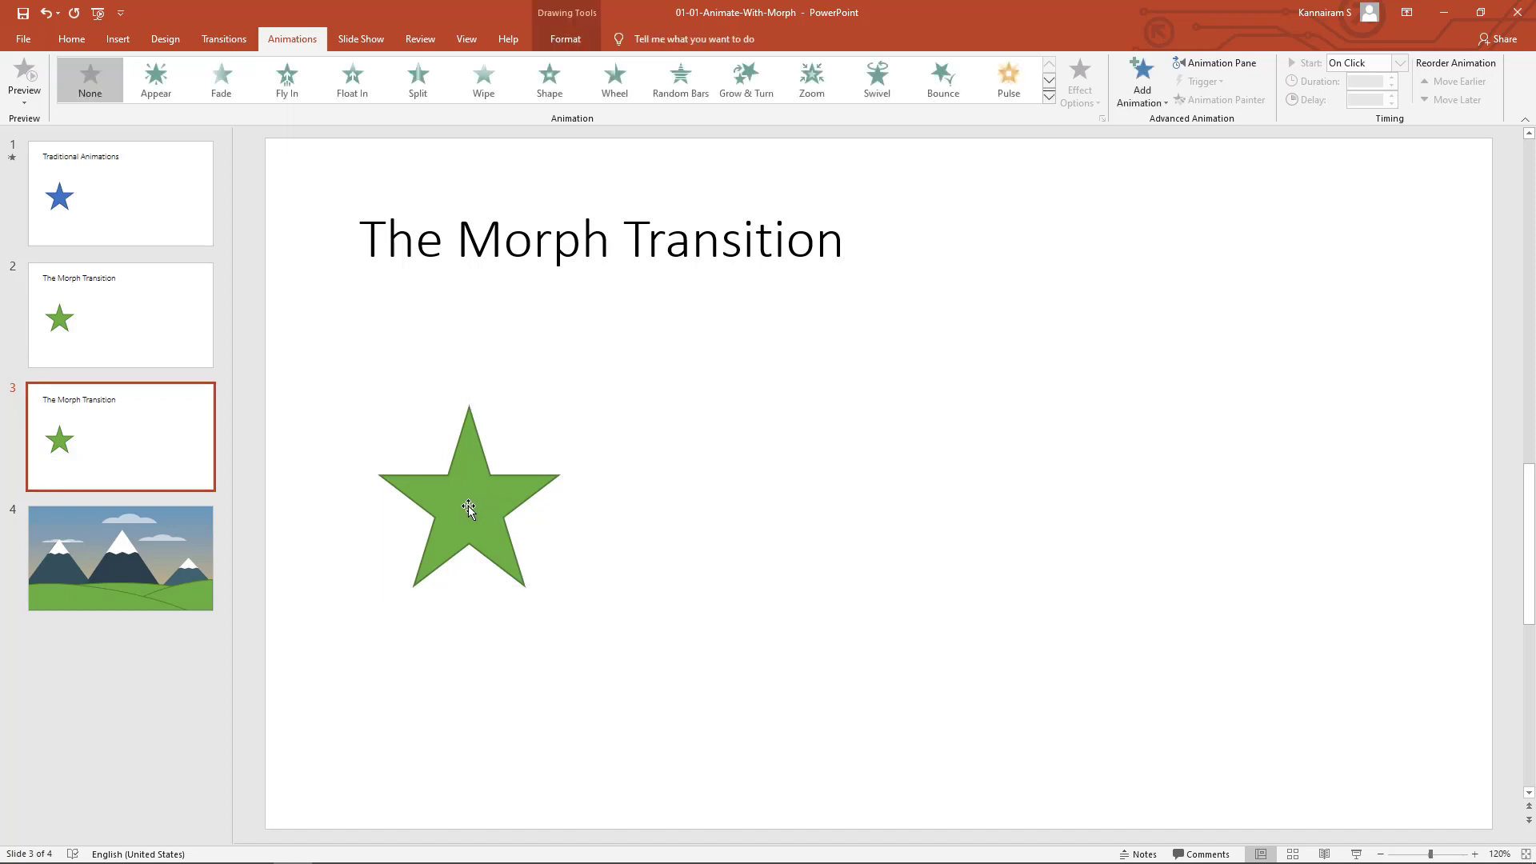
{"action": "left_click_drag", "start_coordinate": [468, 505], "coordinate": [1313, 499]}
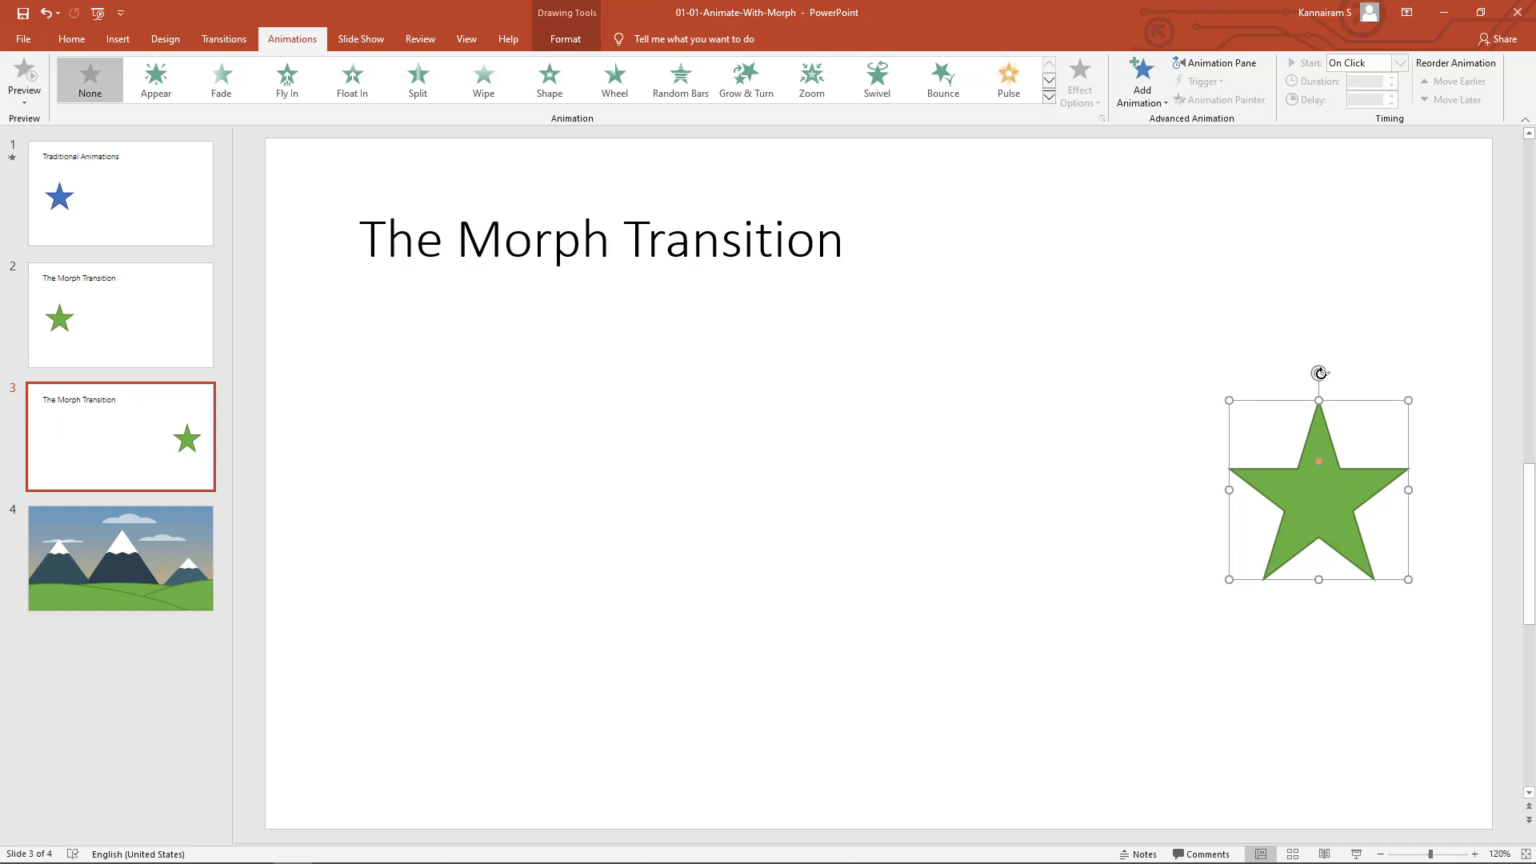
{"action": "left_click_drag", "start_coordinate": [1320, 372], "coordinate": [1430, 453]}
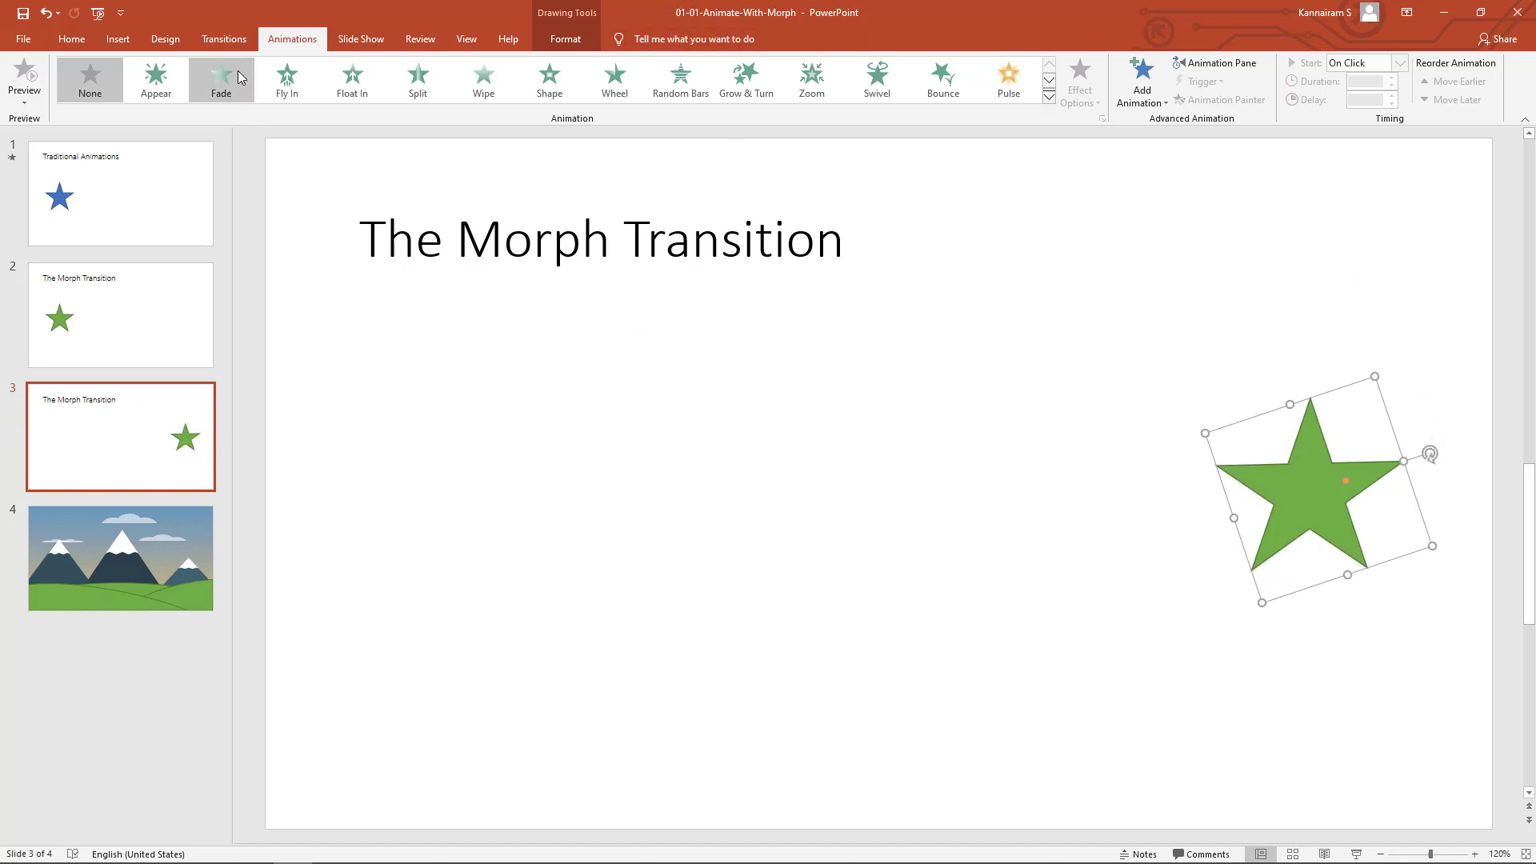
{"action": "left_click", "coordinate": [228, 48]}
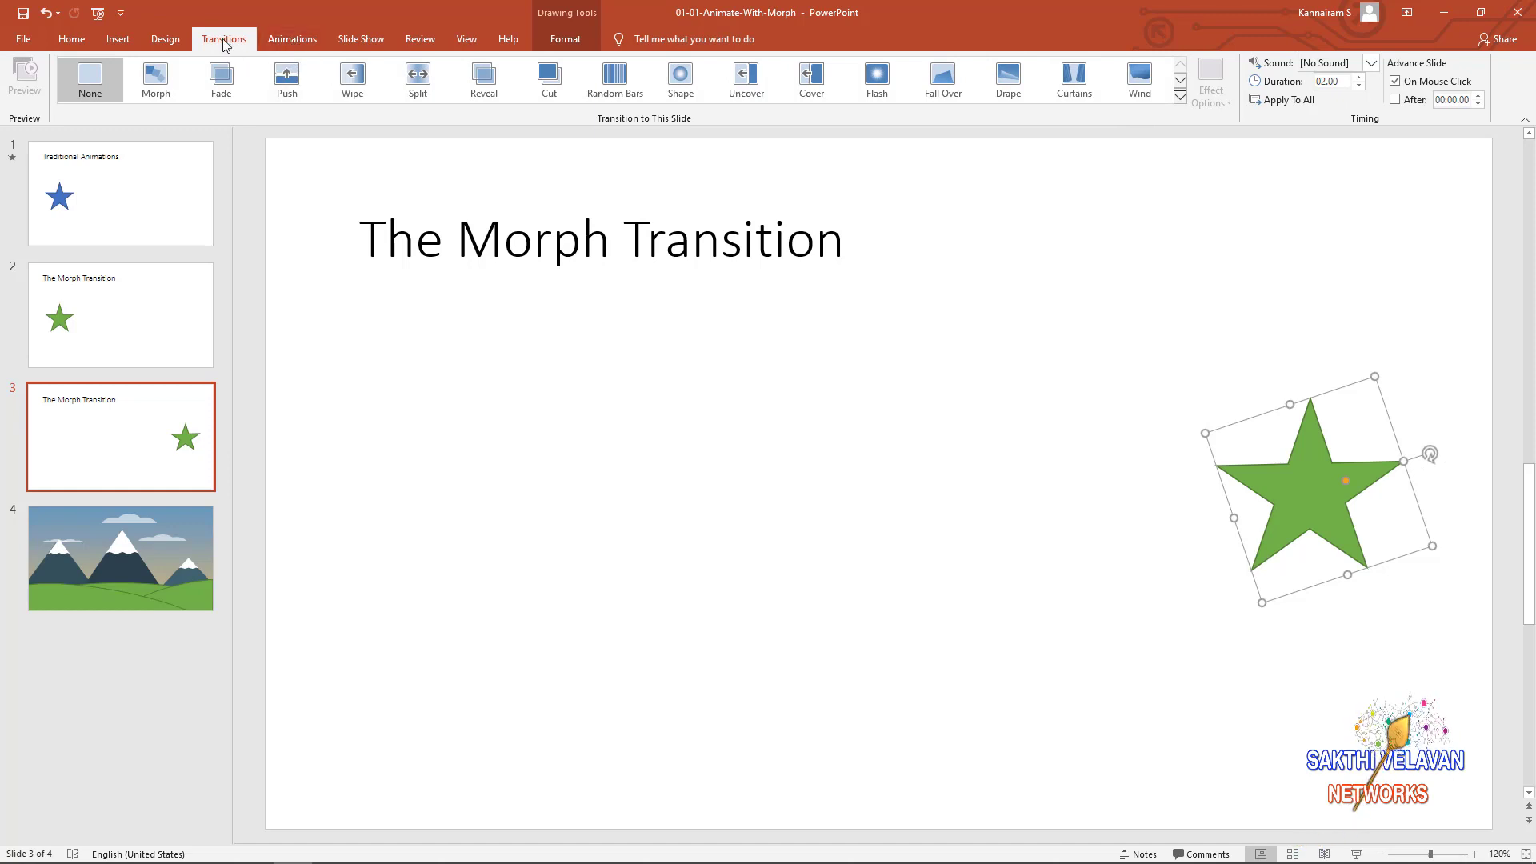
Apply the Morph transition to slide 3, then go to the mountain-scene slide 4.
{"action": "left_click", "coordinate": [154, 82]}
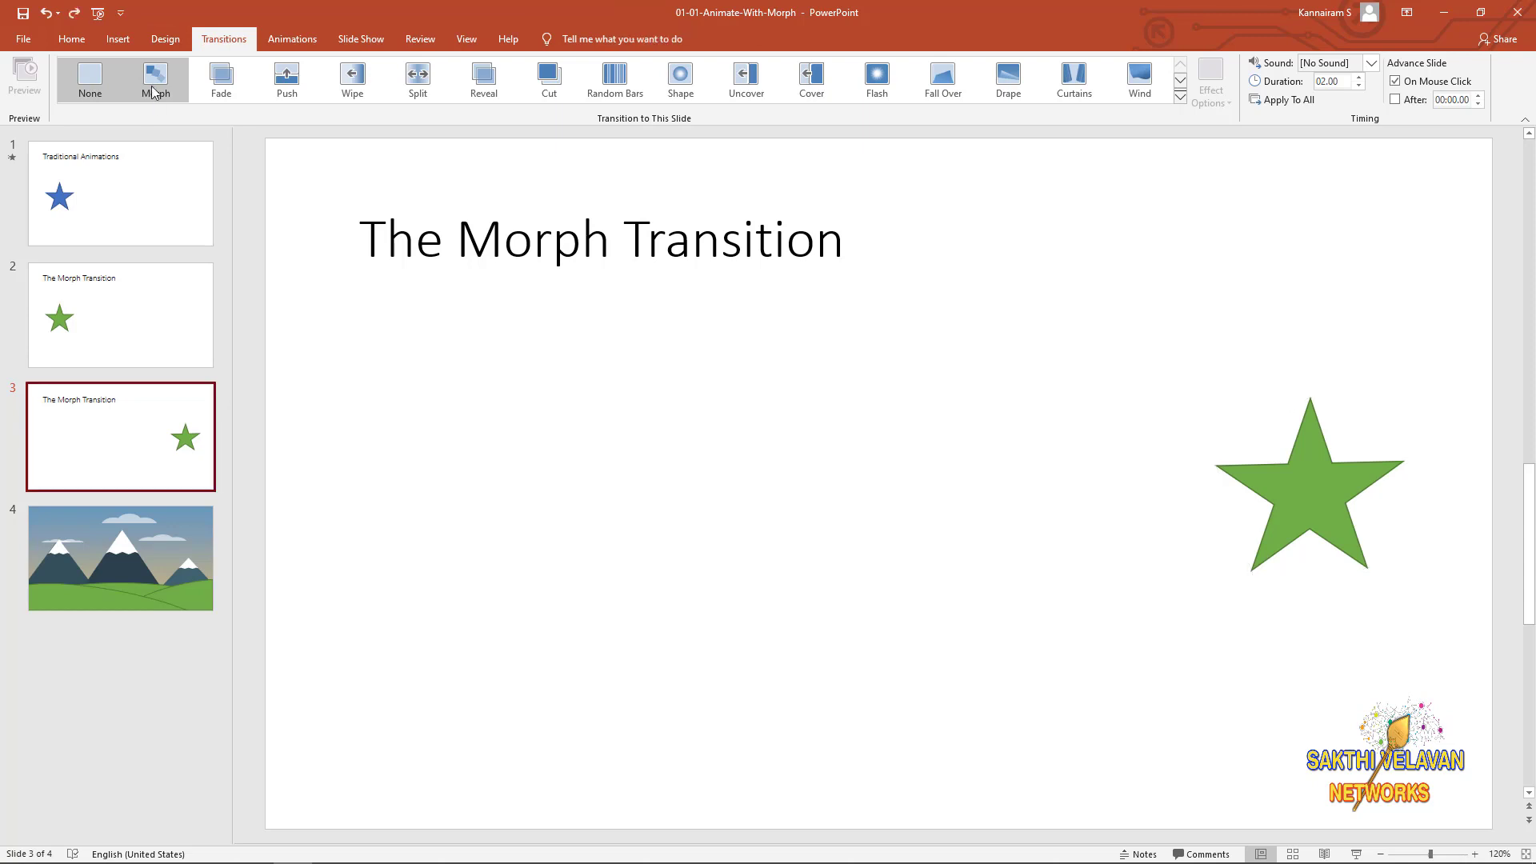
{"action": "left_click", "coordinate": [154, 81]}
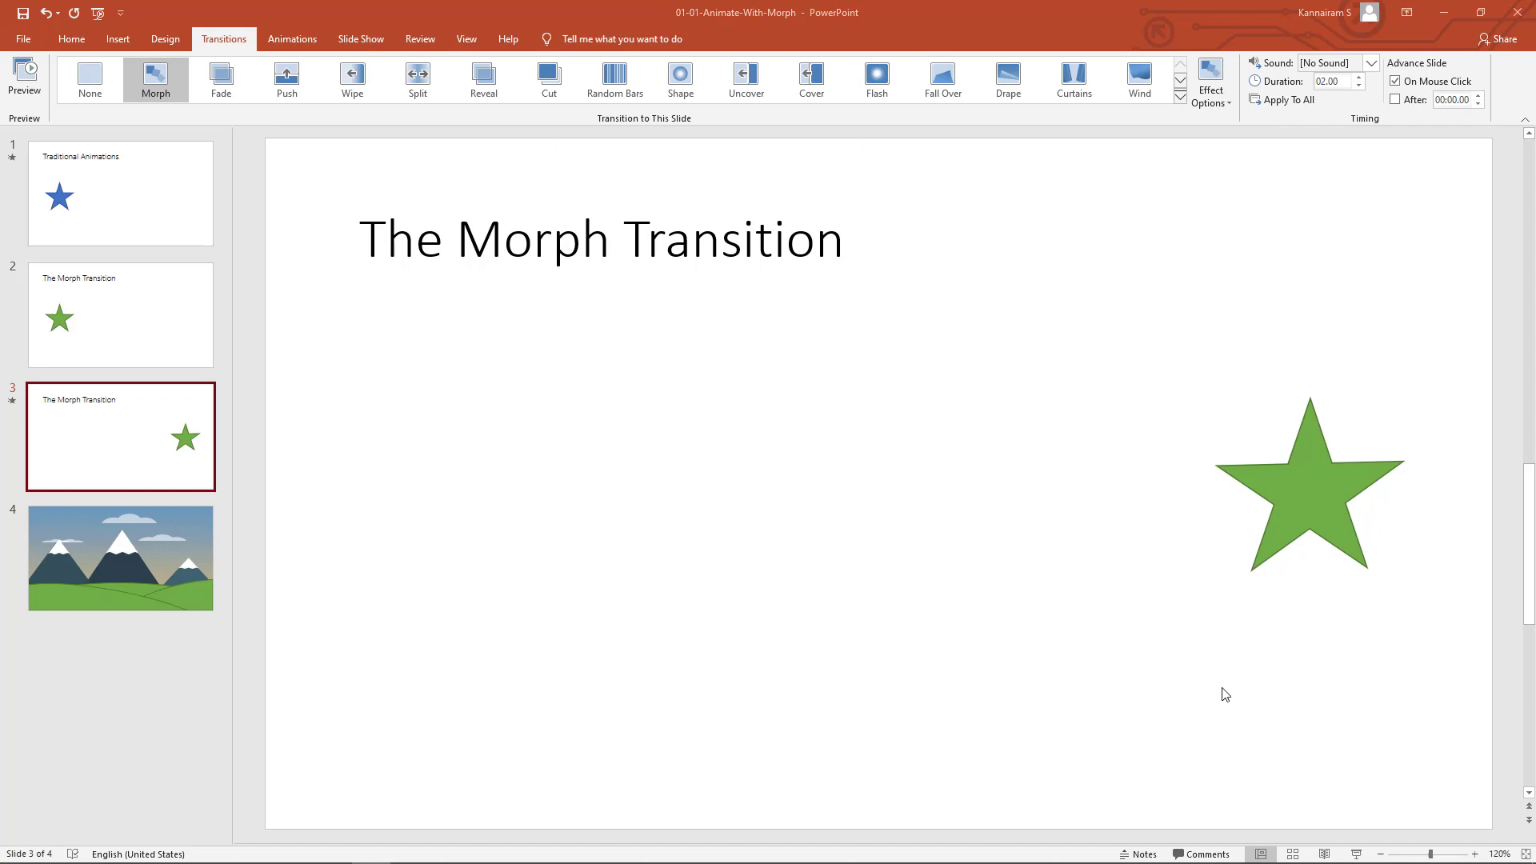
{"action": "scroll", "coordinate": [560, 514], "scroll_direction": "down", "scroll_amount": 1}
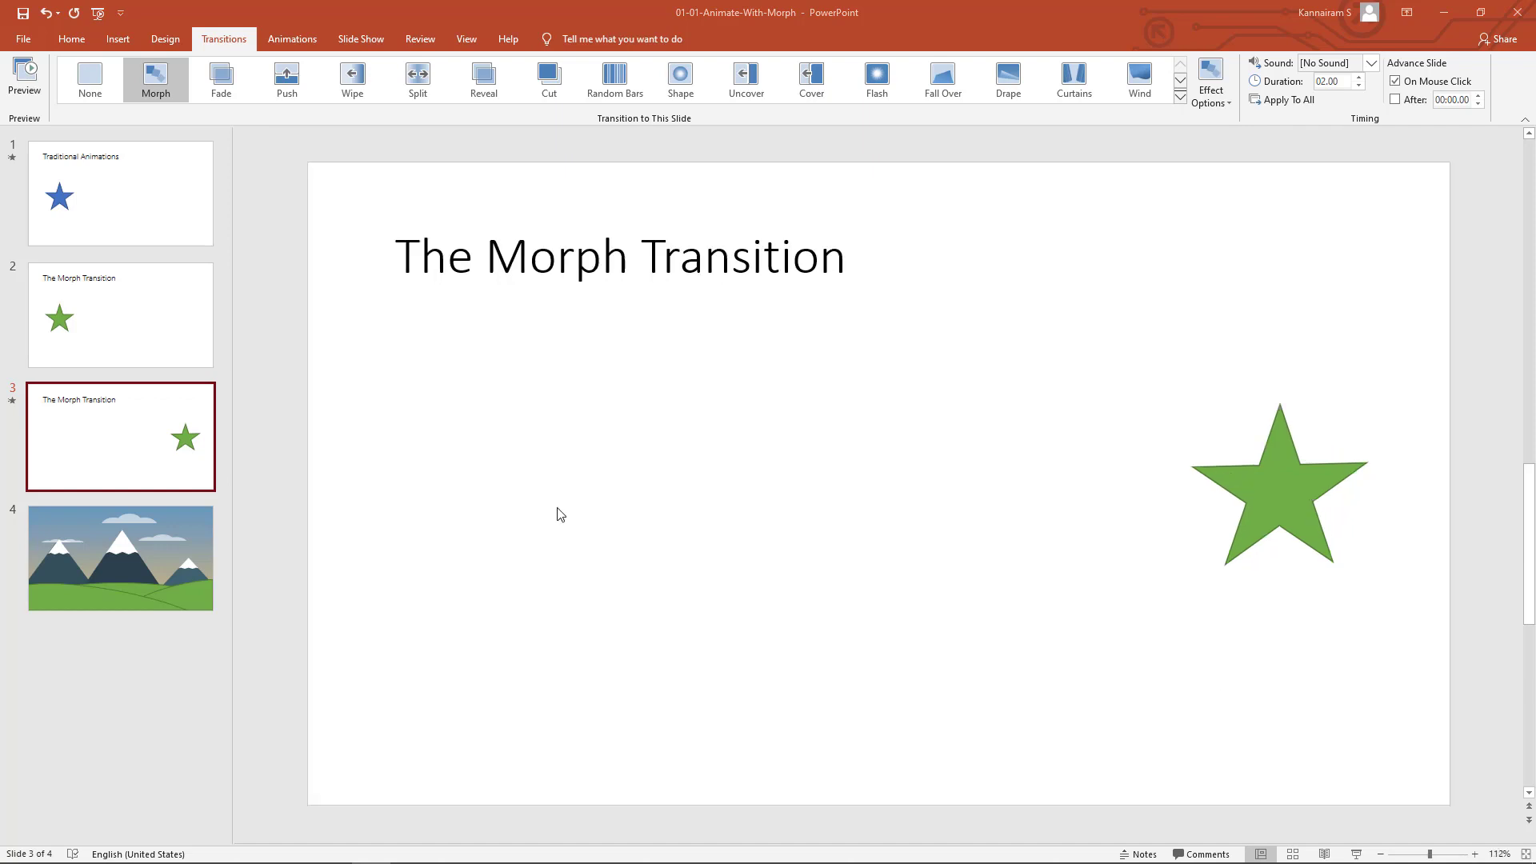
{"action": "left_click", "coordinate": [136, 549]}
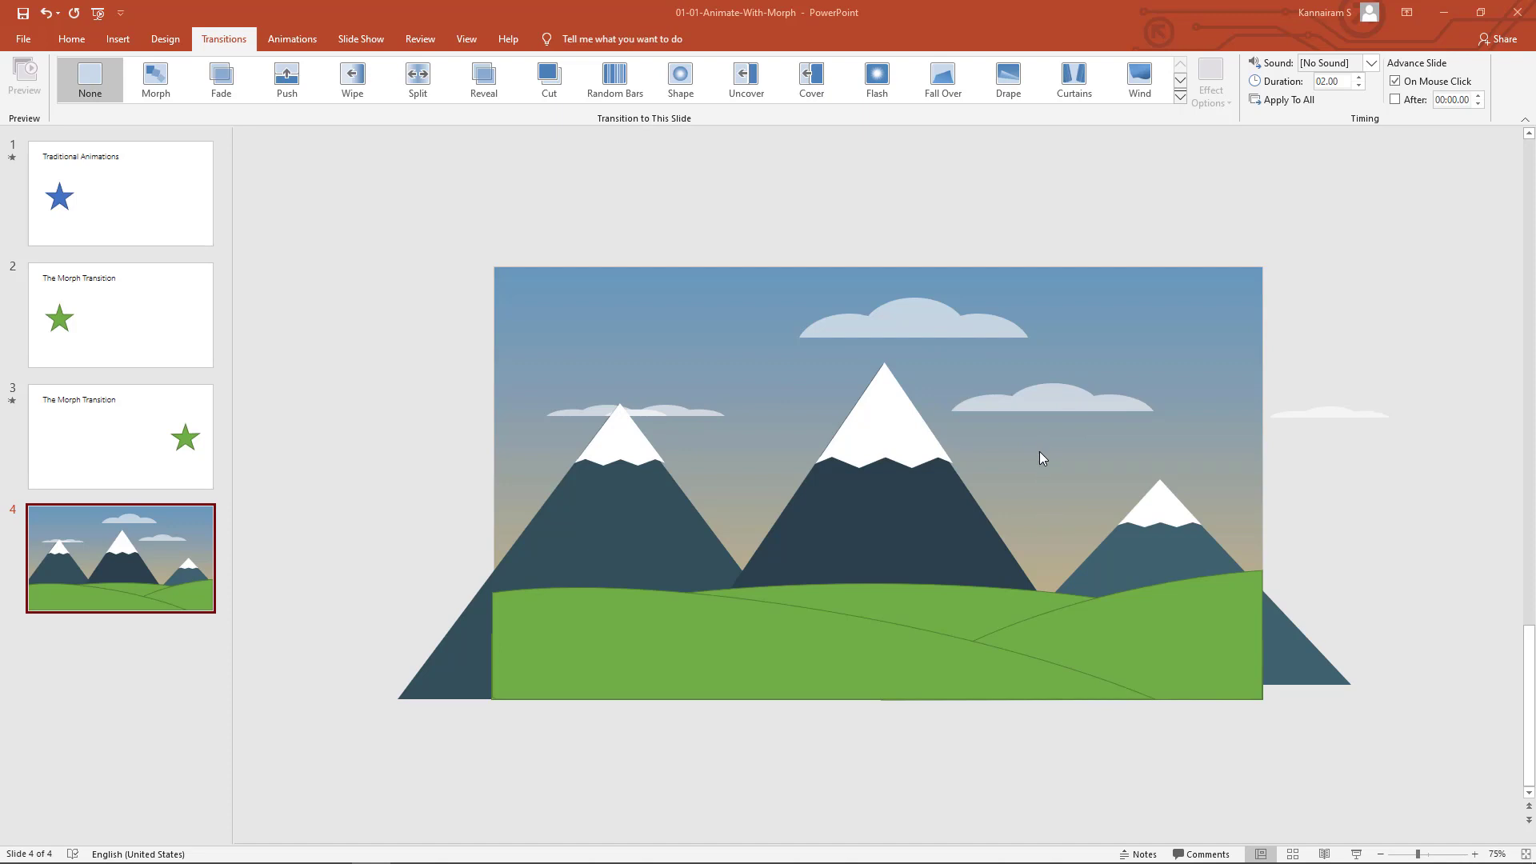
Duplicate the mountain-scene slide 4 as slide 5.
{"action": "scroll", "coordinate": [1034, 493], "scroll_direction": "up", "scroll_amount": 4}
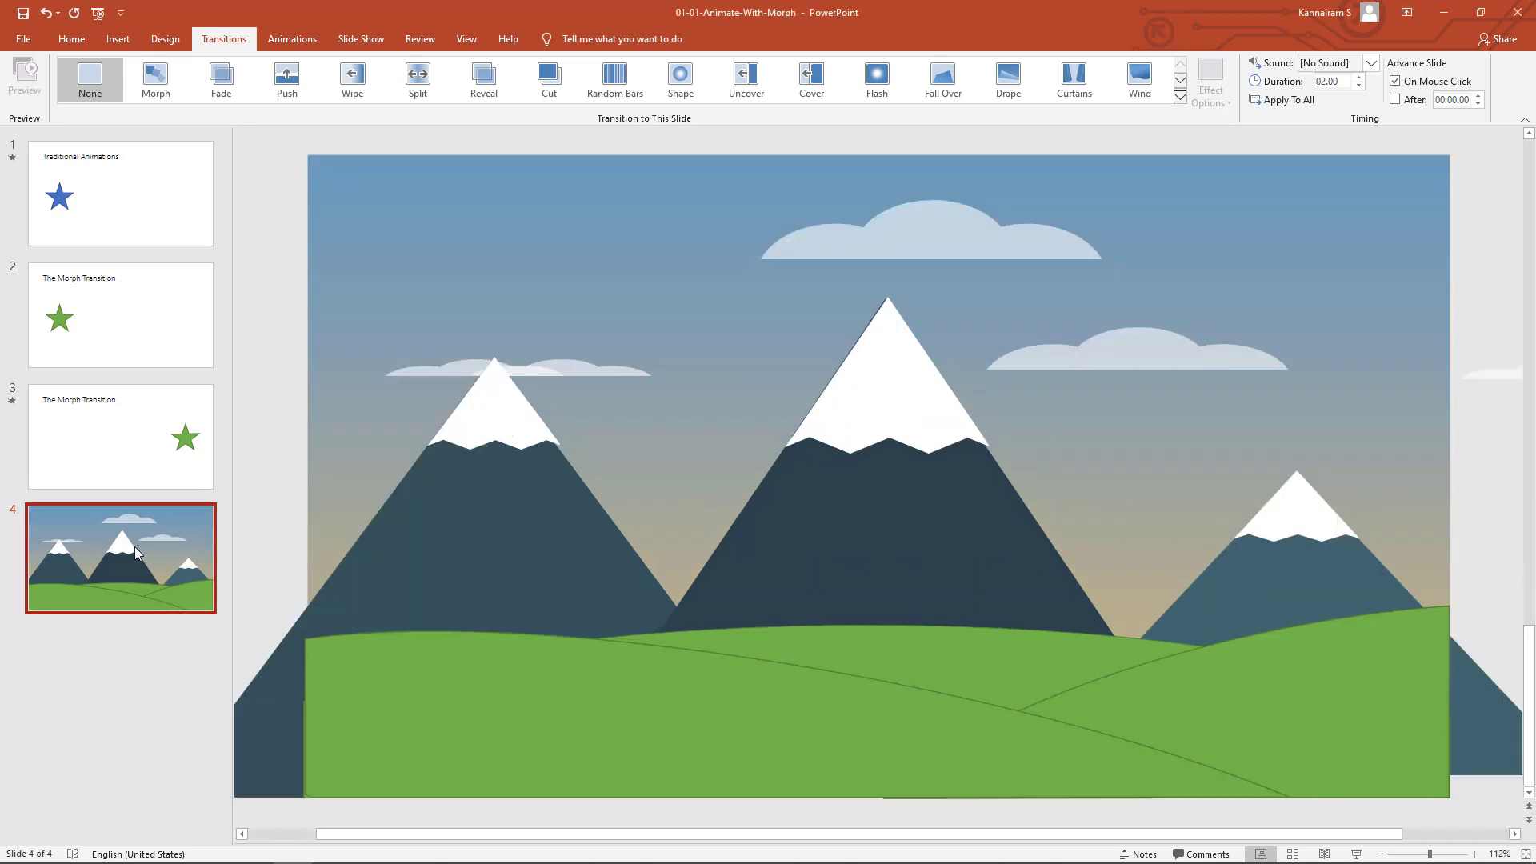
{"action": "right_click", "coordinate": [134, 545]}
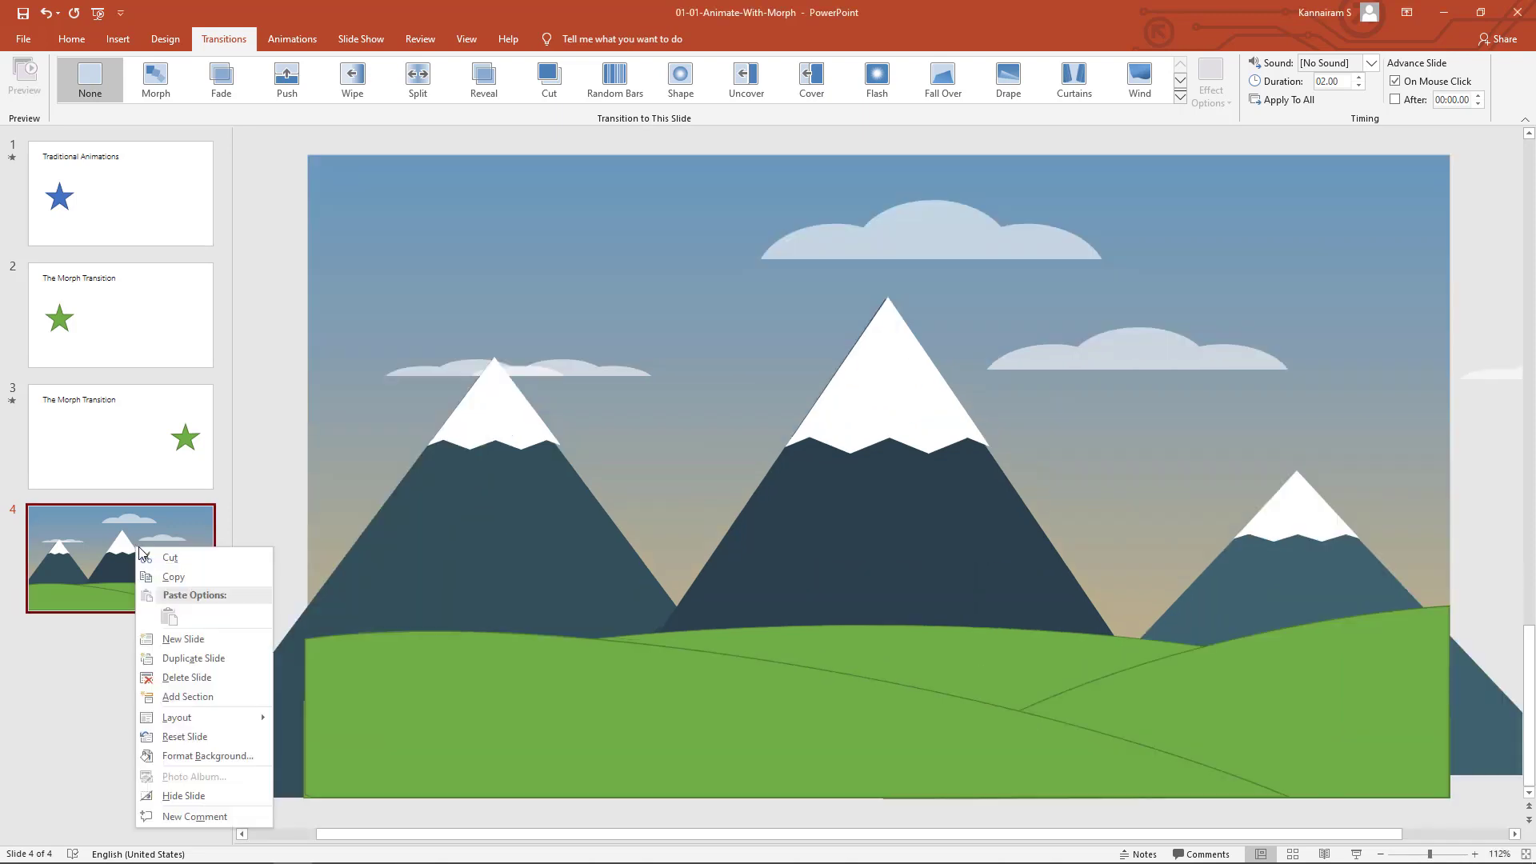
{"action": "left_click", "coordinate": [205, 658]}
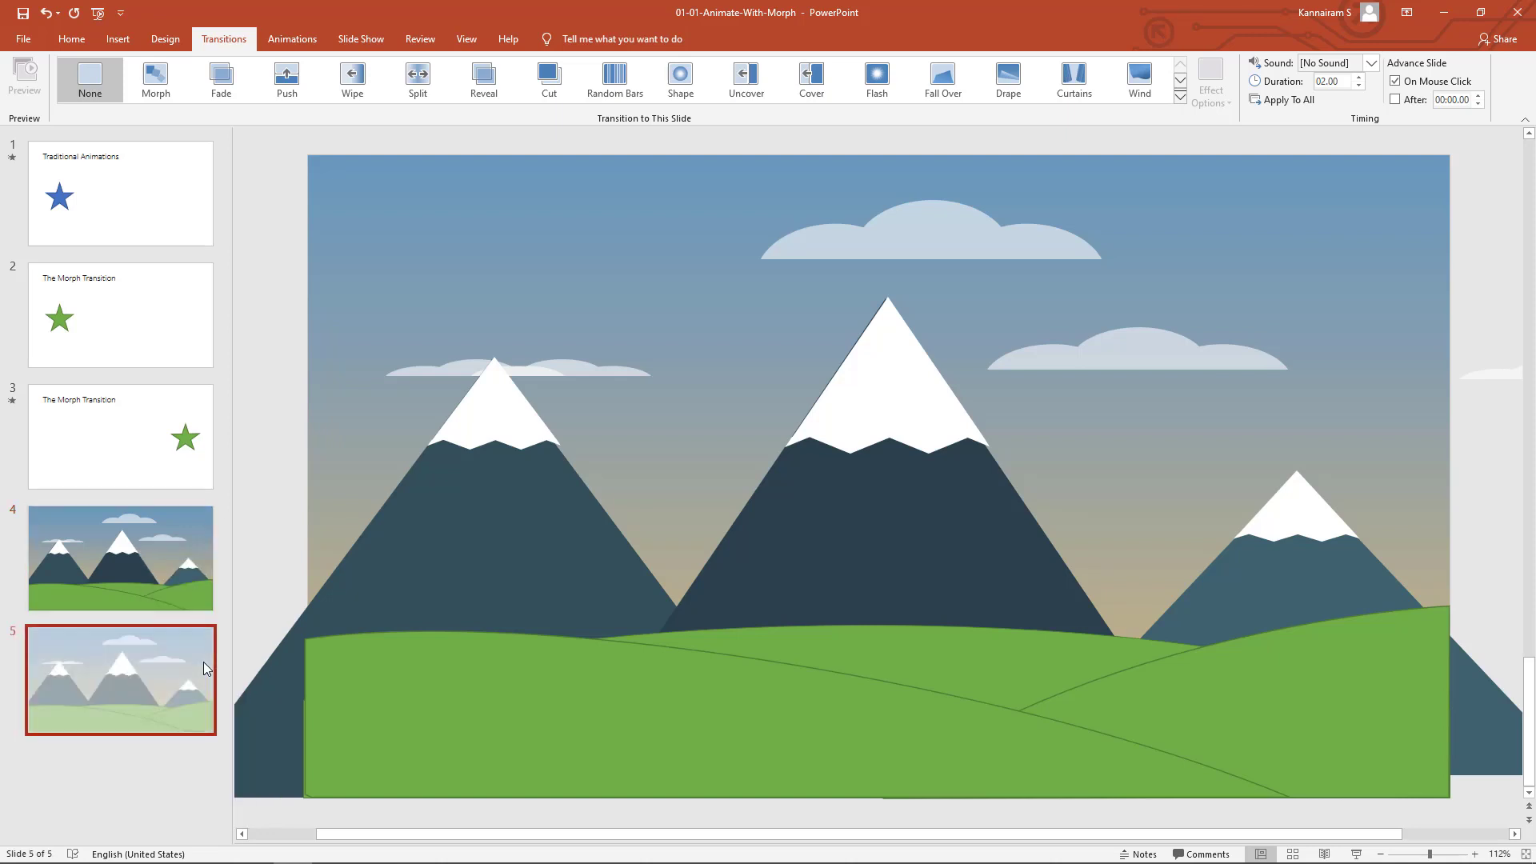
{"action": "scroll", "coordinate": [1040, 539], "scroll_direction": "down", "scroll_amount": 4}
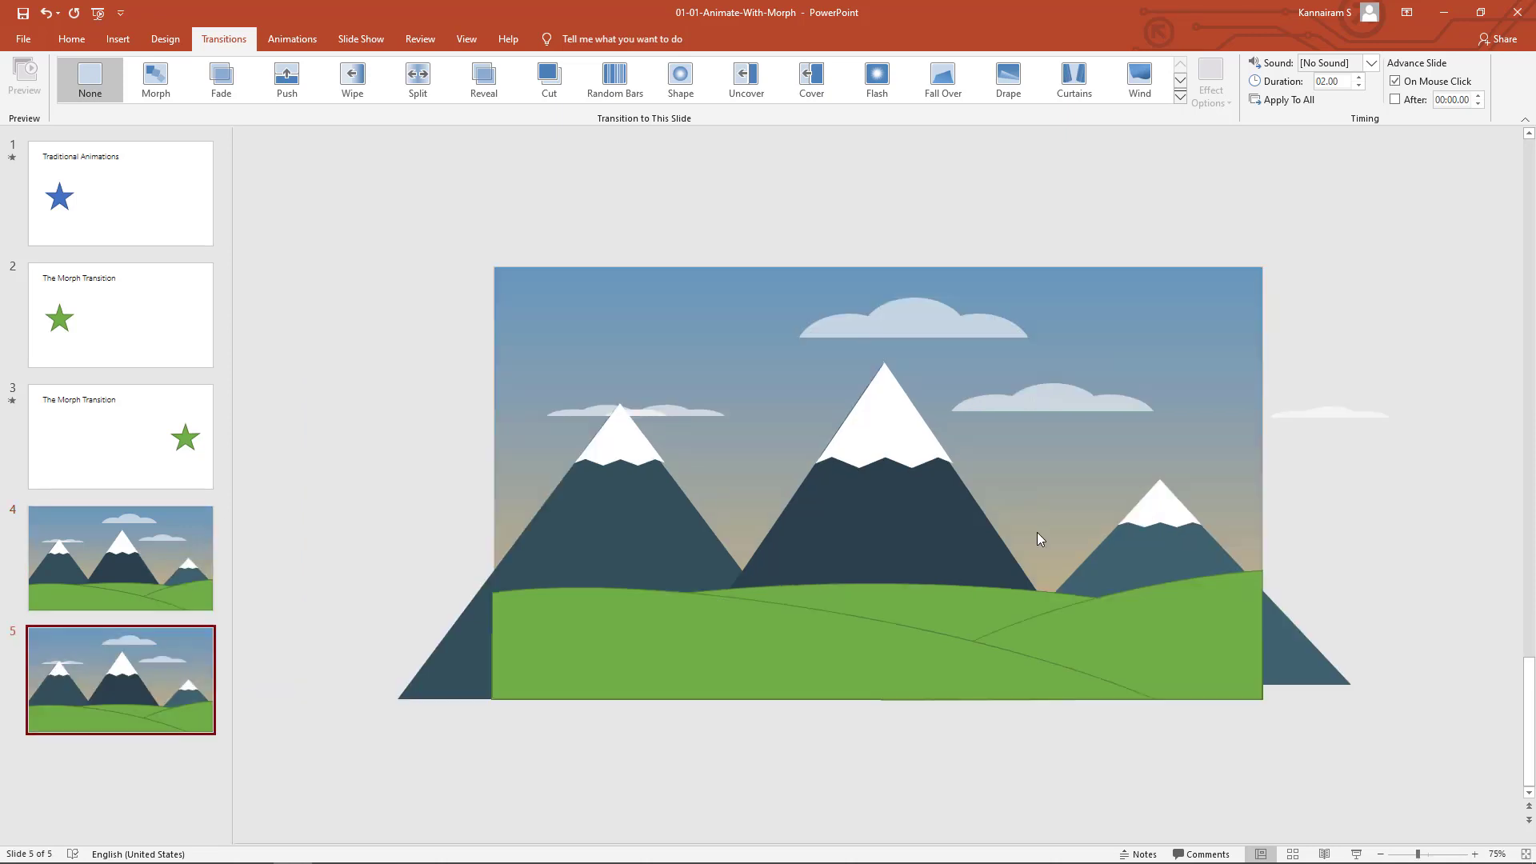
Select all four clouds on slide 5 and shift them left, one past the edge.
{"action": "left_click", "coordinate": [928, 316]}
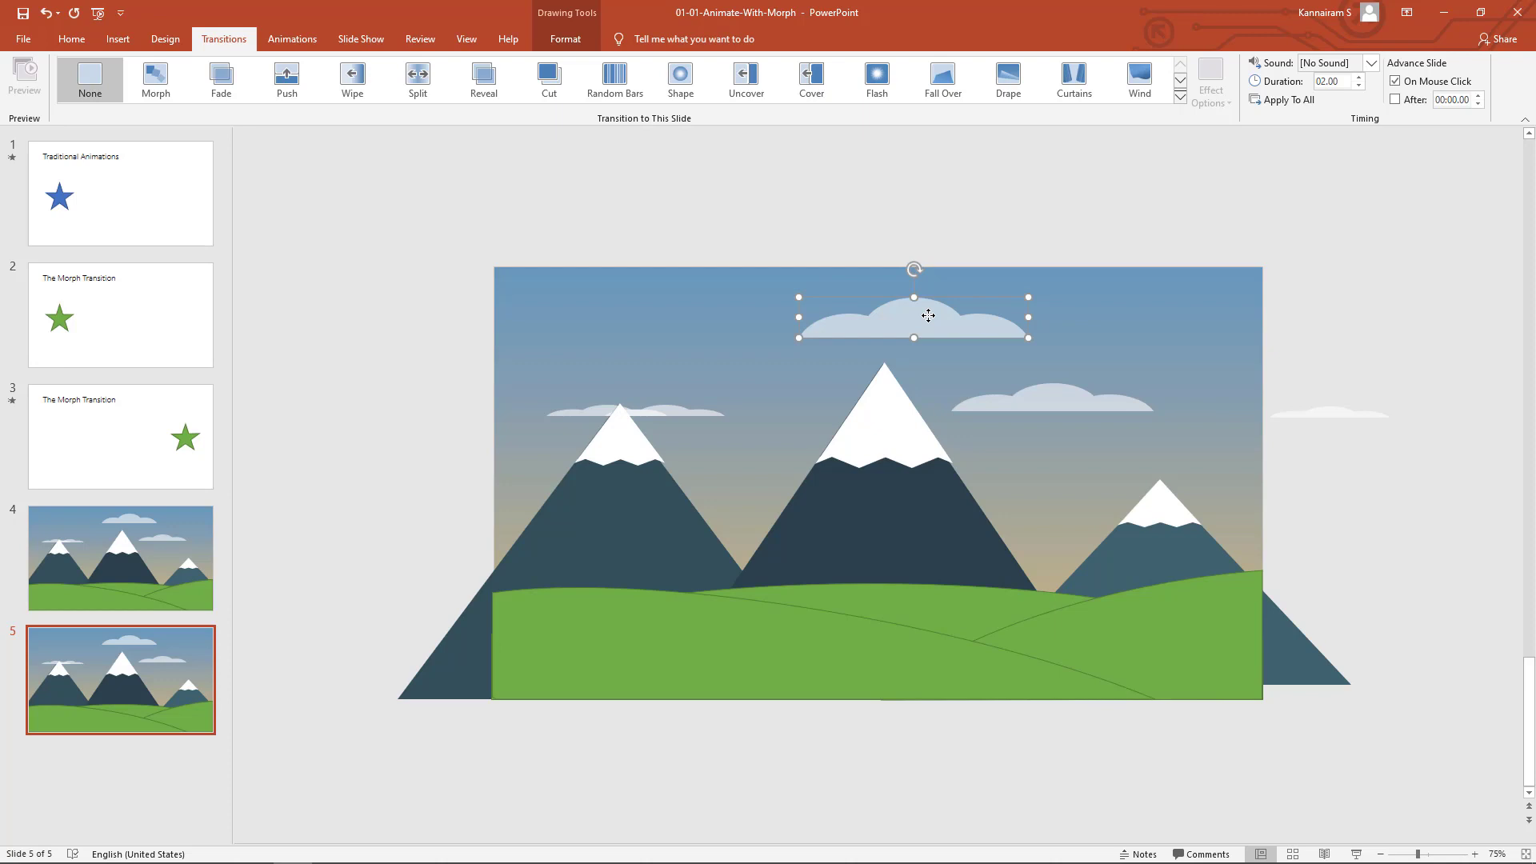
{"action": "left_click", "coordinate": [1317, 413], "text": "shift"}
{"action": "left_click", "coordinate": [1109, 399], "text": "shift"}
{"action": "left_click", "coordinate": [700, 416], "text": "shift"}
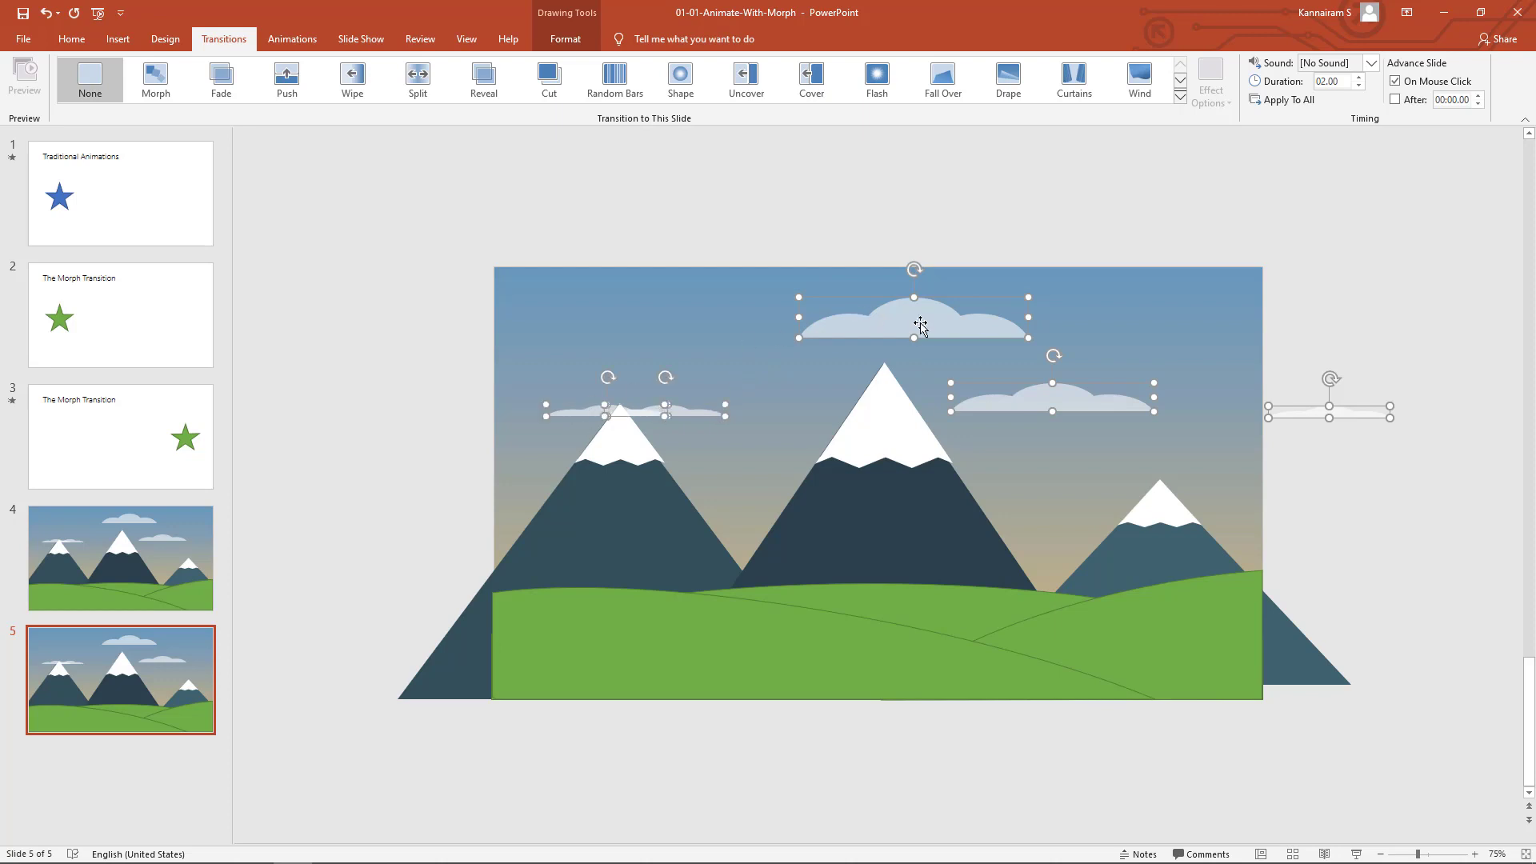
{"action": "key", "text": "Escape"}
{"action": "left_click_drag", "start_coordinate": [921, 324], "coordinate": [630, 326]}
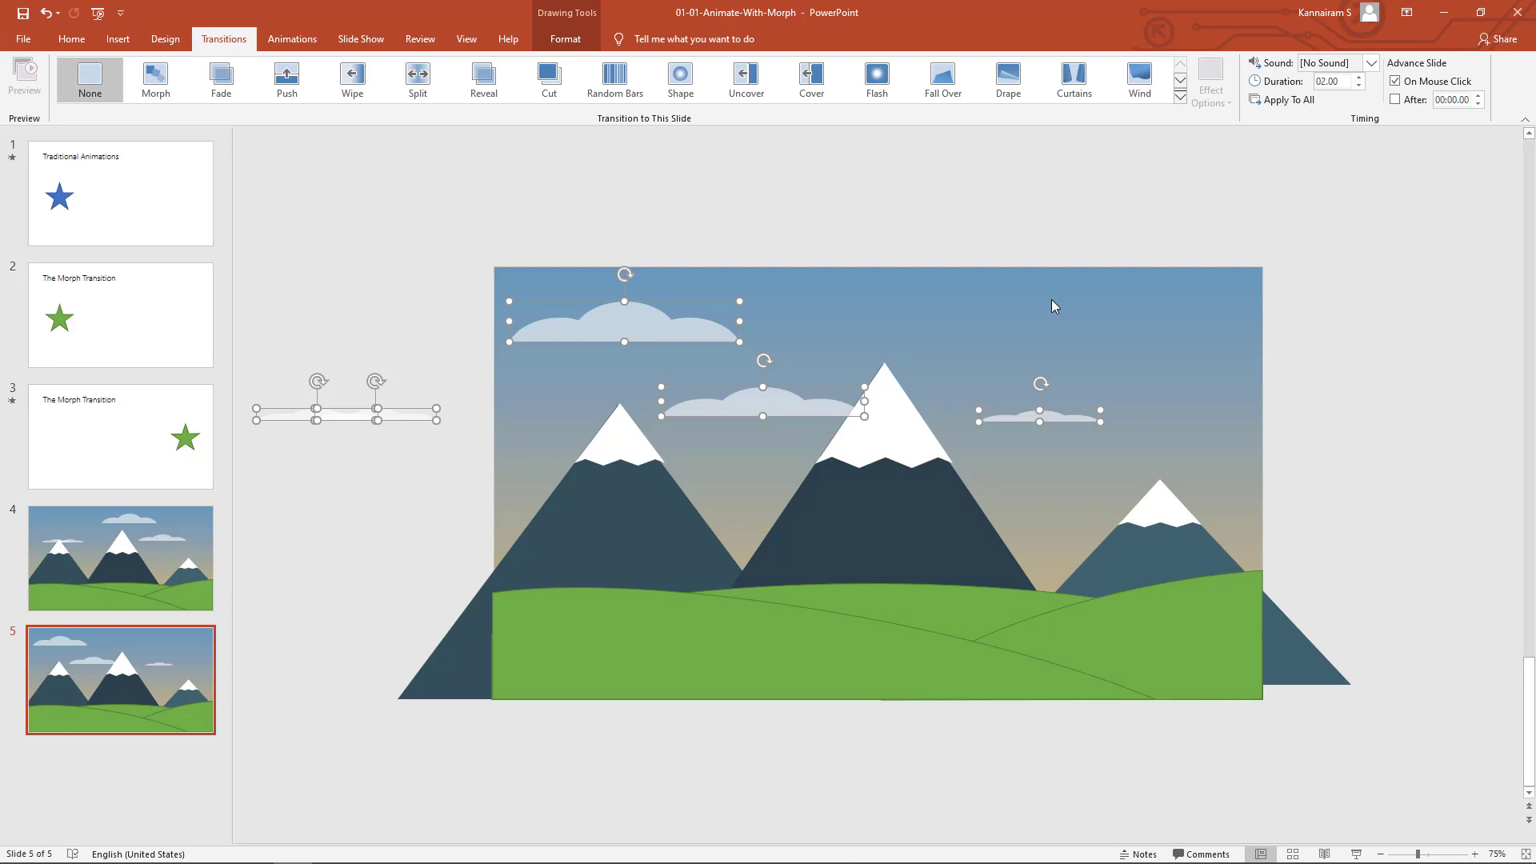
In Format Background, drag slide 5's tan gradient stop left for a higher sunset glow.
{"action": "right_click", "coordinate": [1363, 400]}
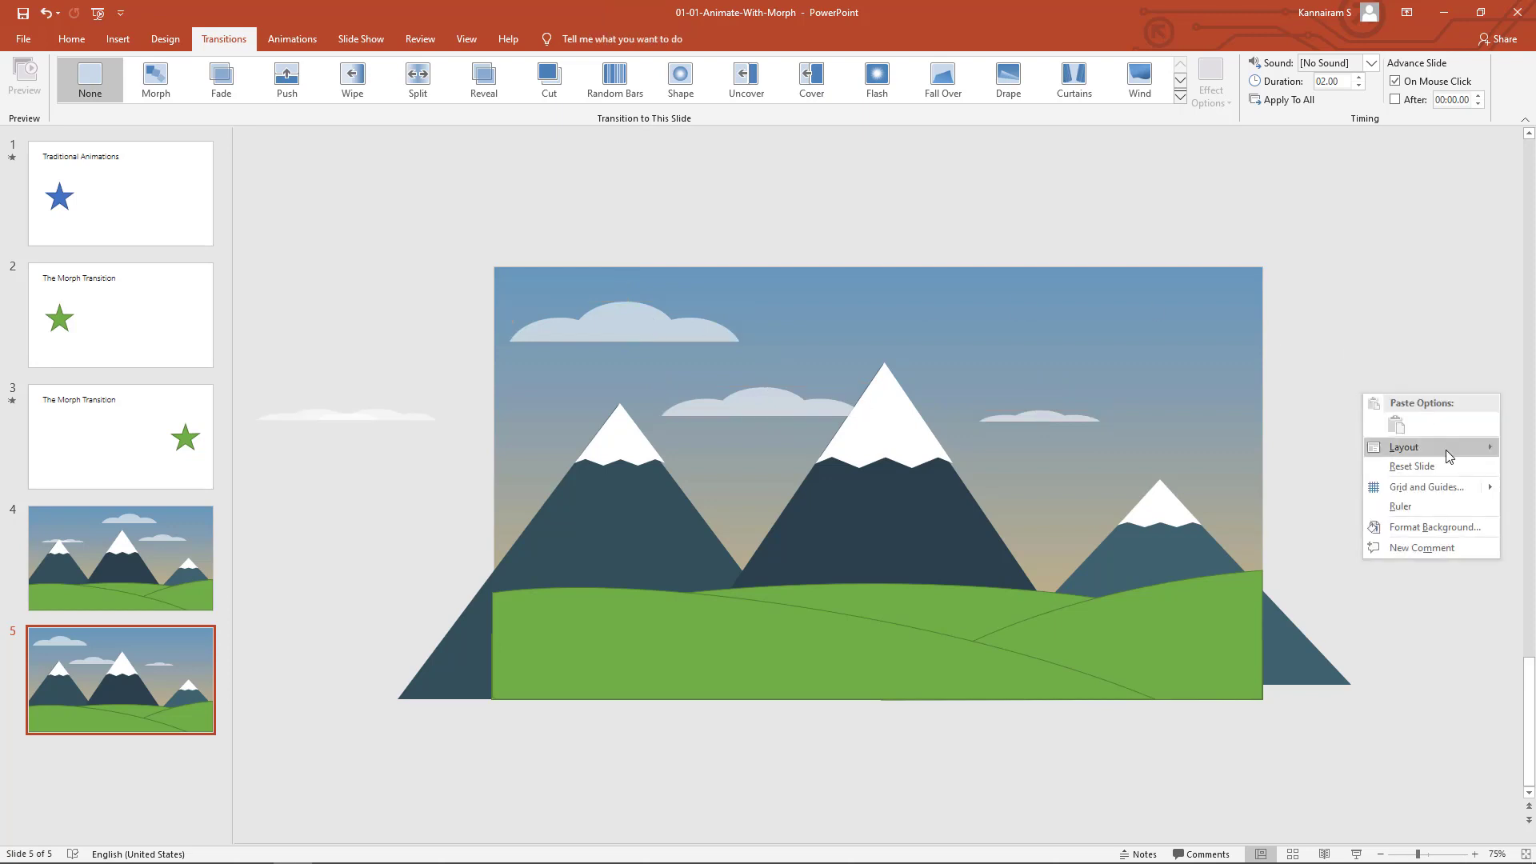
{"action": "left_click", "coordinate": [1438, 528]}
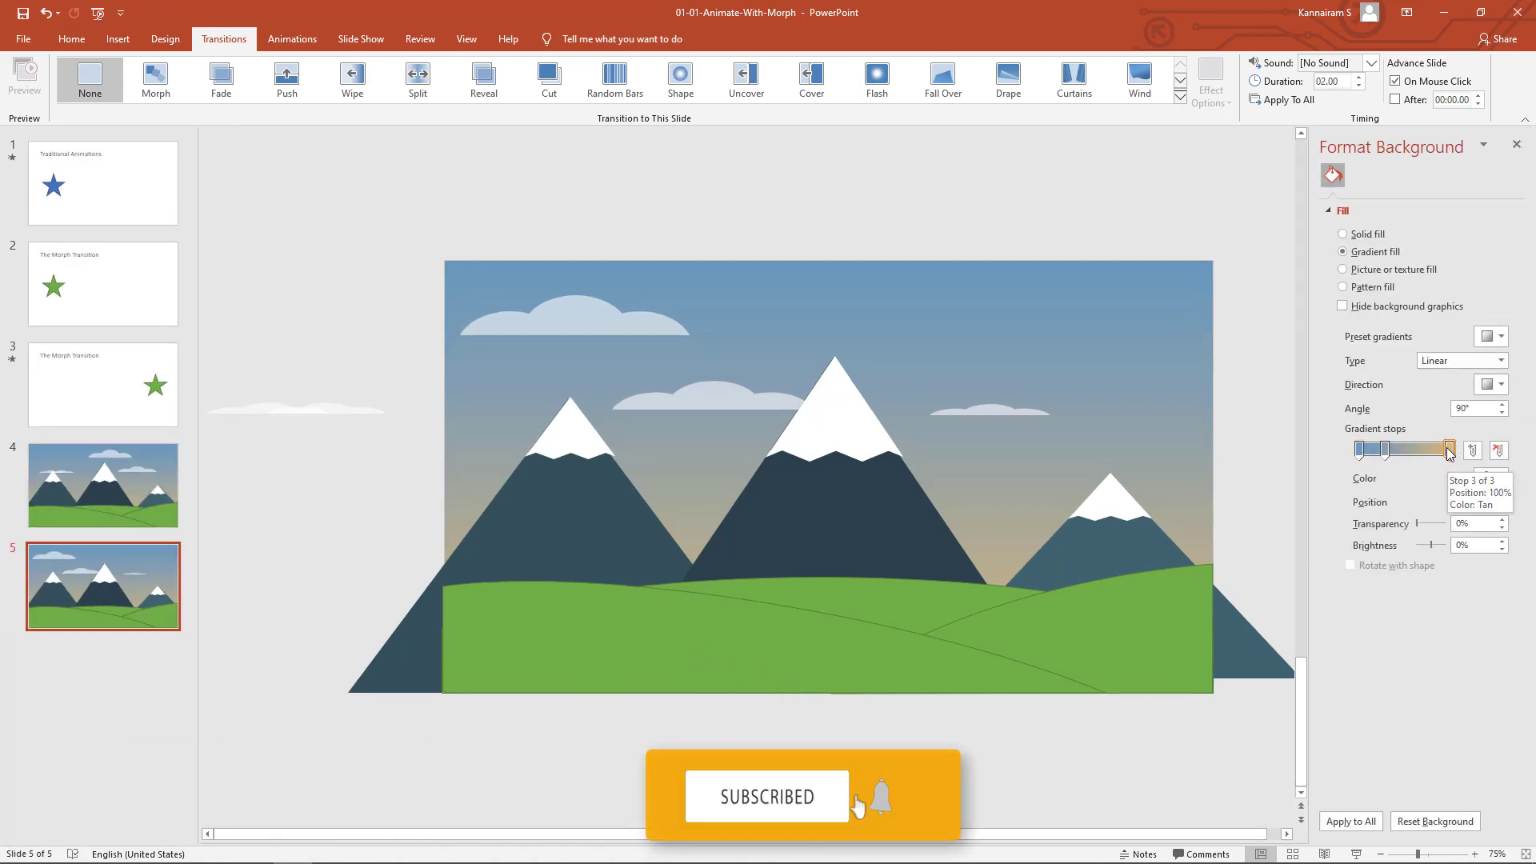
{"action": "left_click_drag", "start_coordinate": [1450, 453], "coordinate": [1404, 453]}
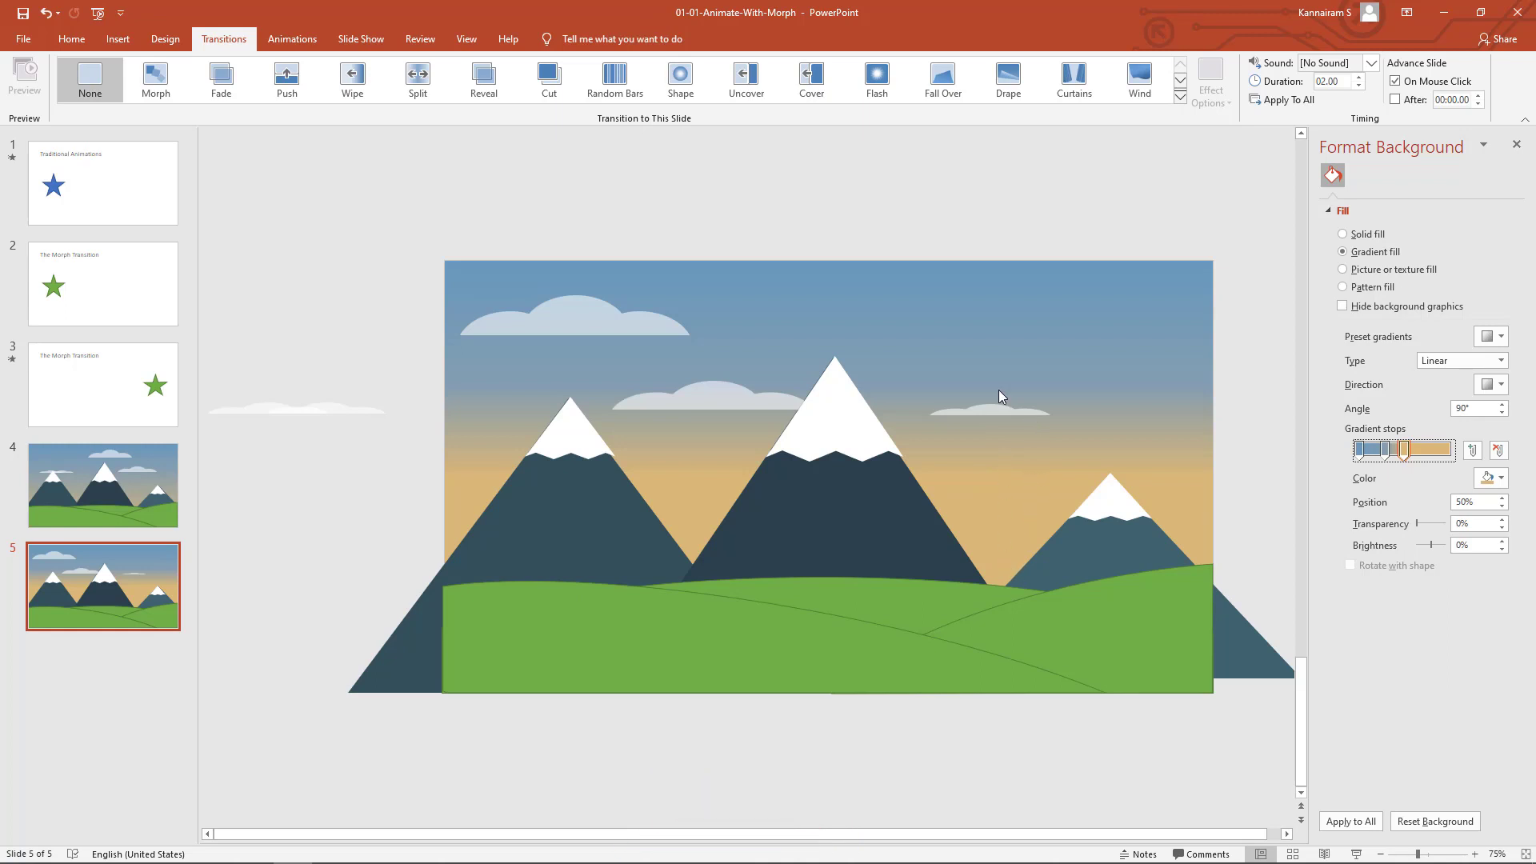
{"action": "left_click", "coordinate": [1517, 146]}
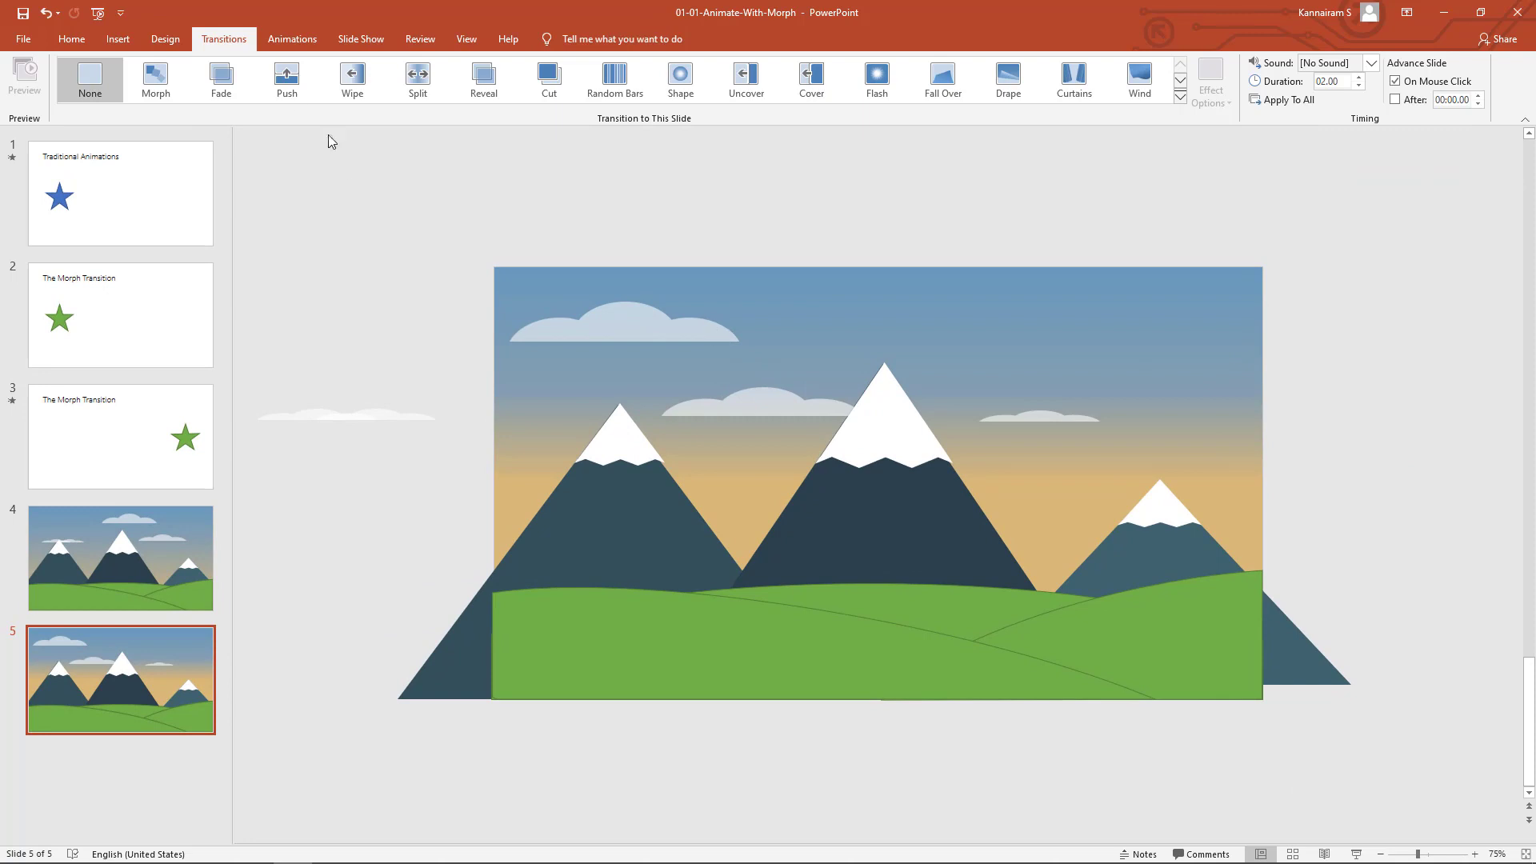
Apply Morph to slide 5 with a 20.00-second duration and preview the transition.
{"action": "left_click", "coordinate": [147, 82]}
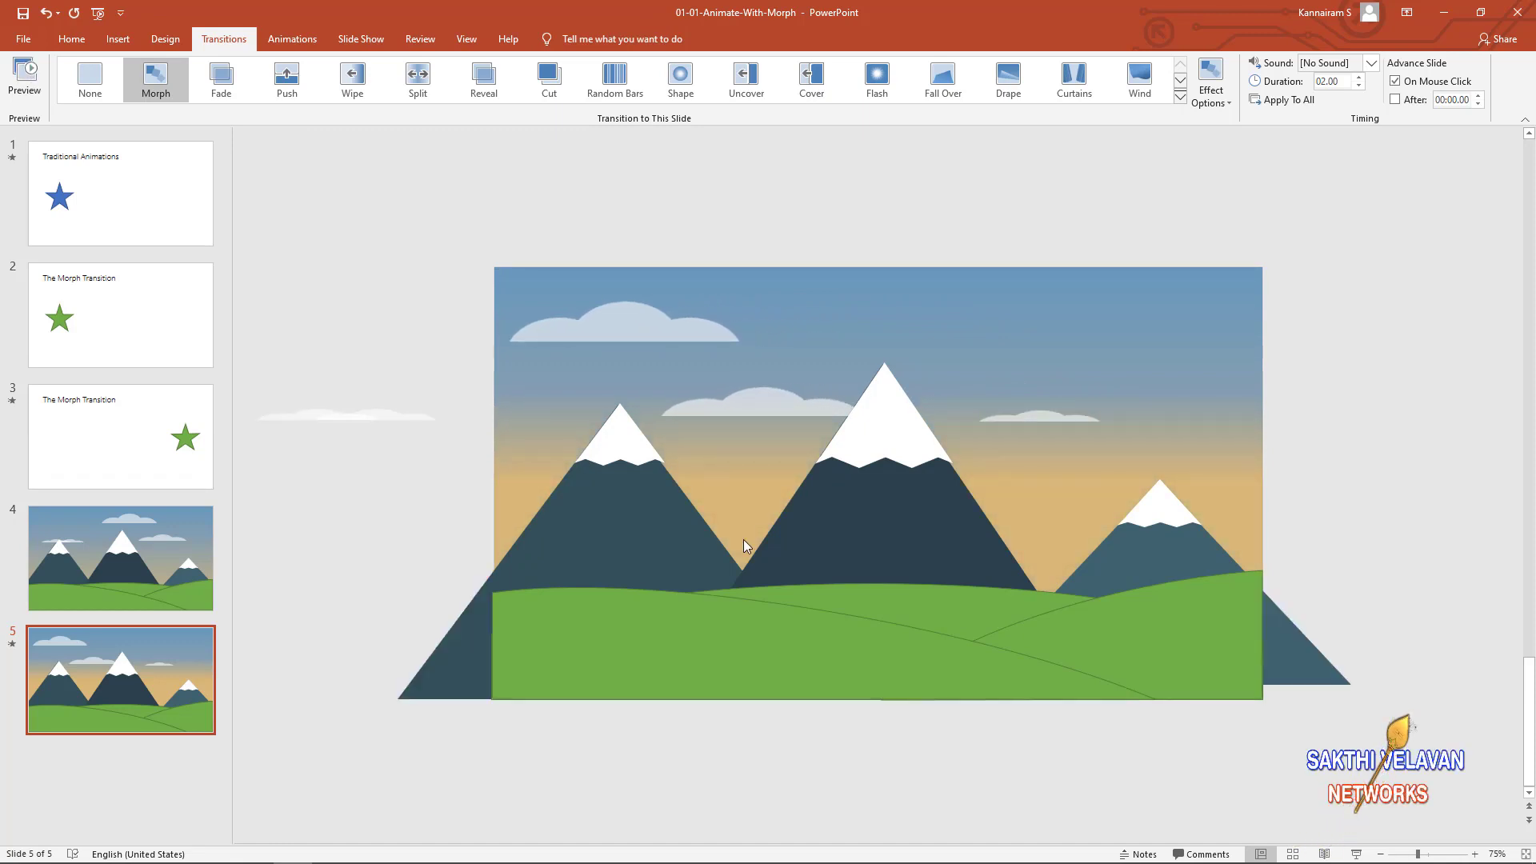
{"action": "left_click", "coordinate": [1359, 78]}
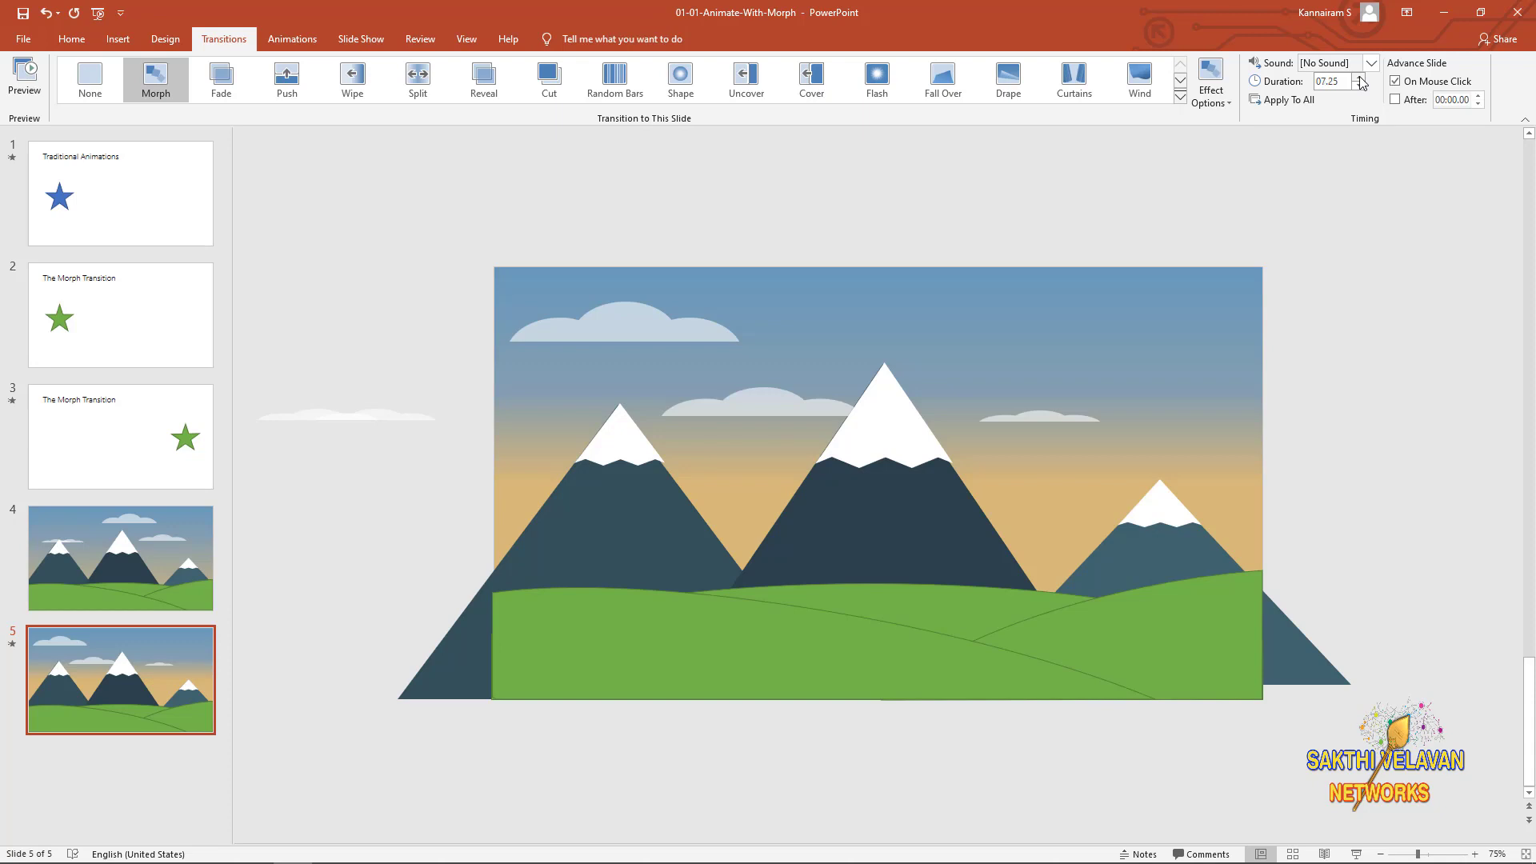
{"action": "left_click", "coordinate": [1359, 77]}
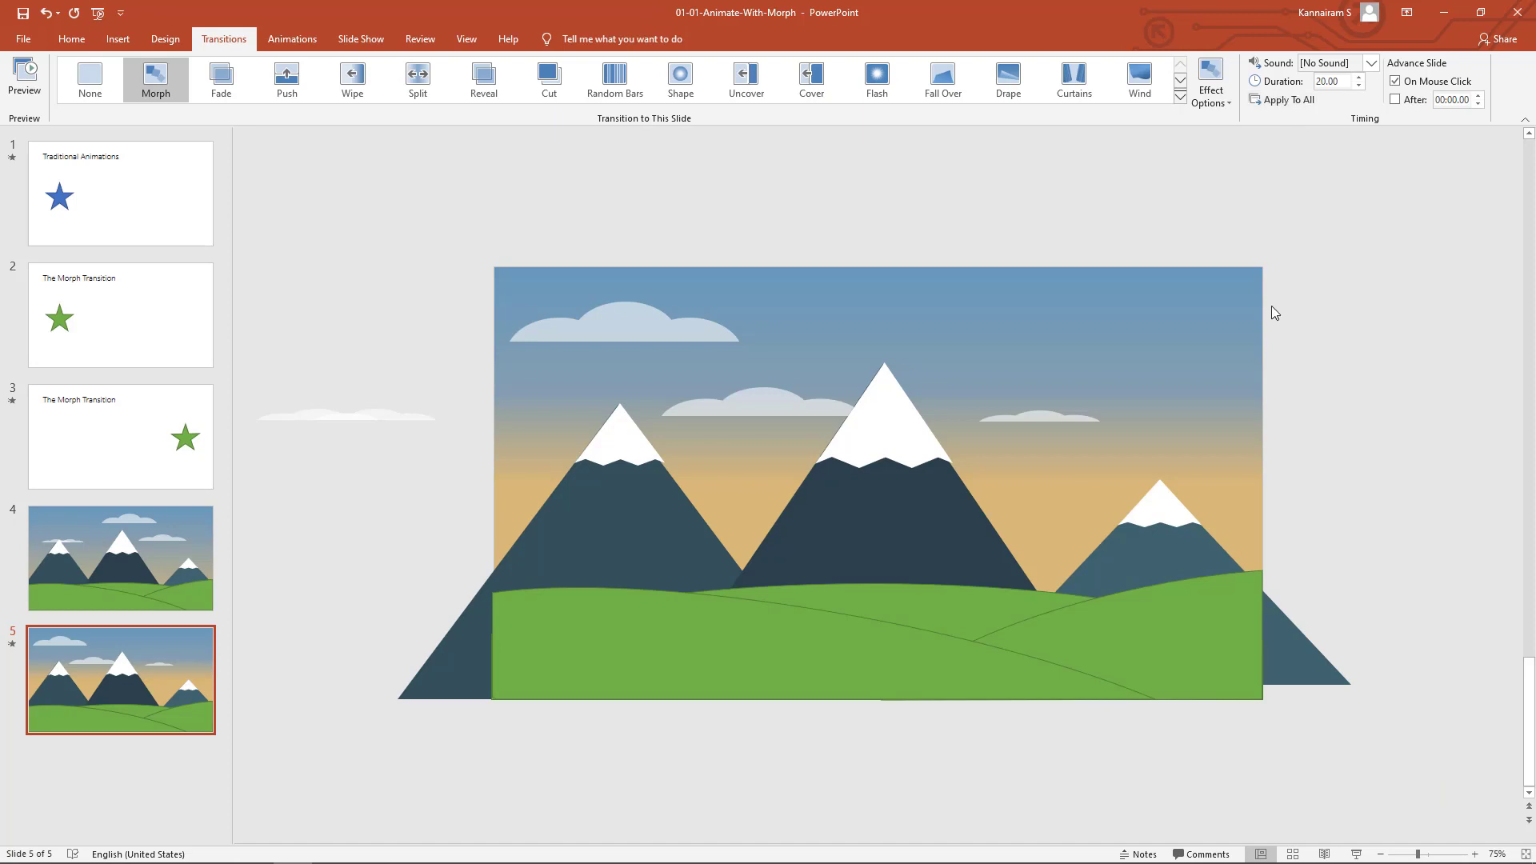
{"action": "left_click", "coordinate": [11, 645]}
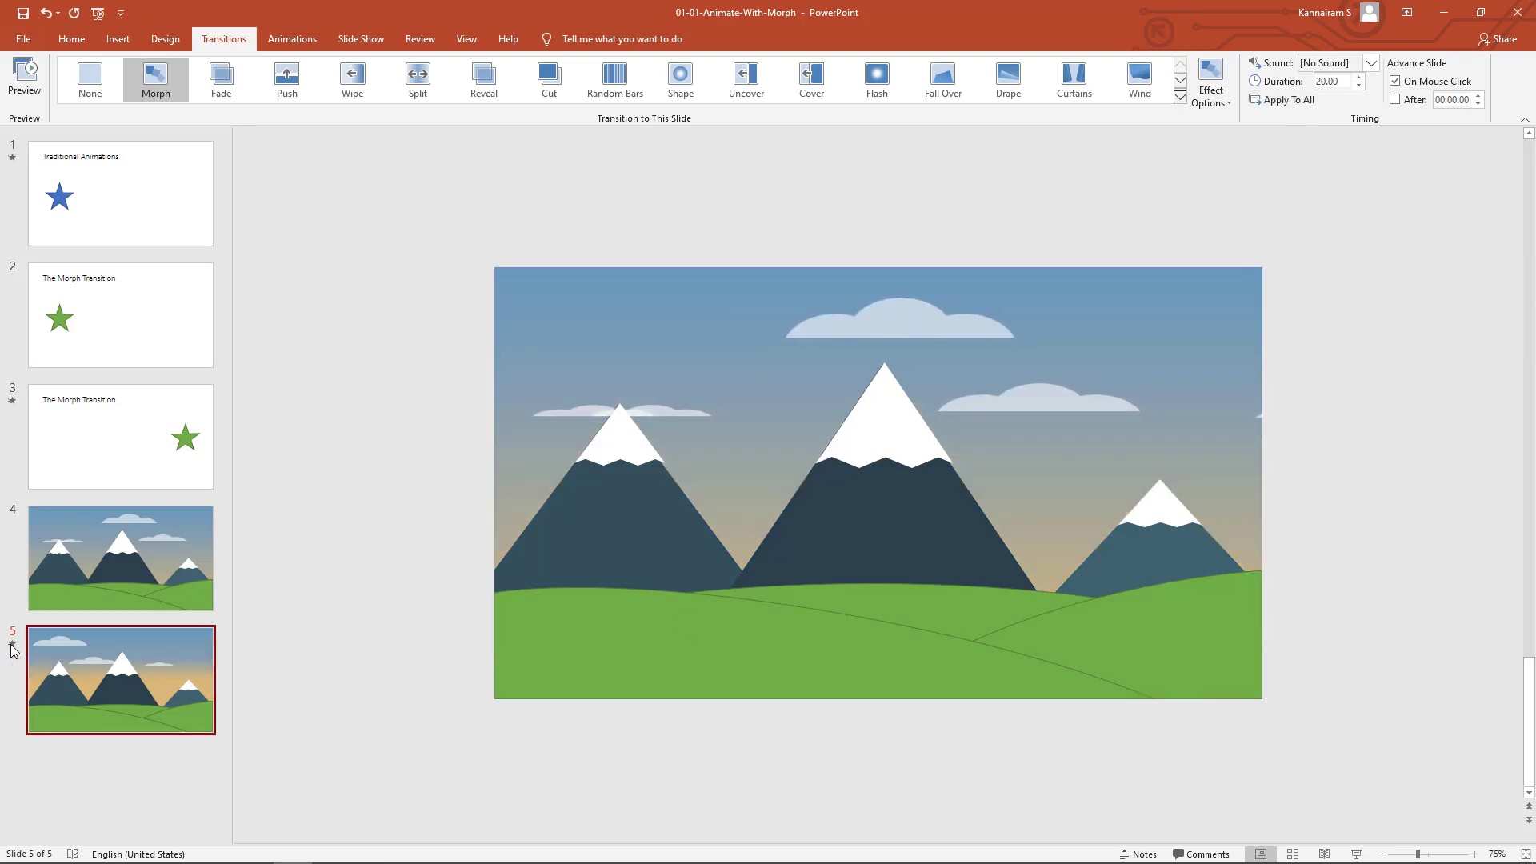